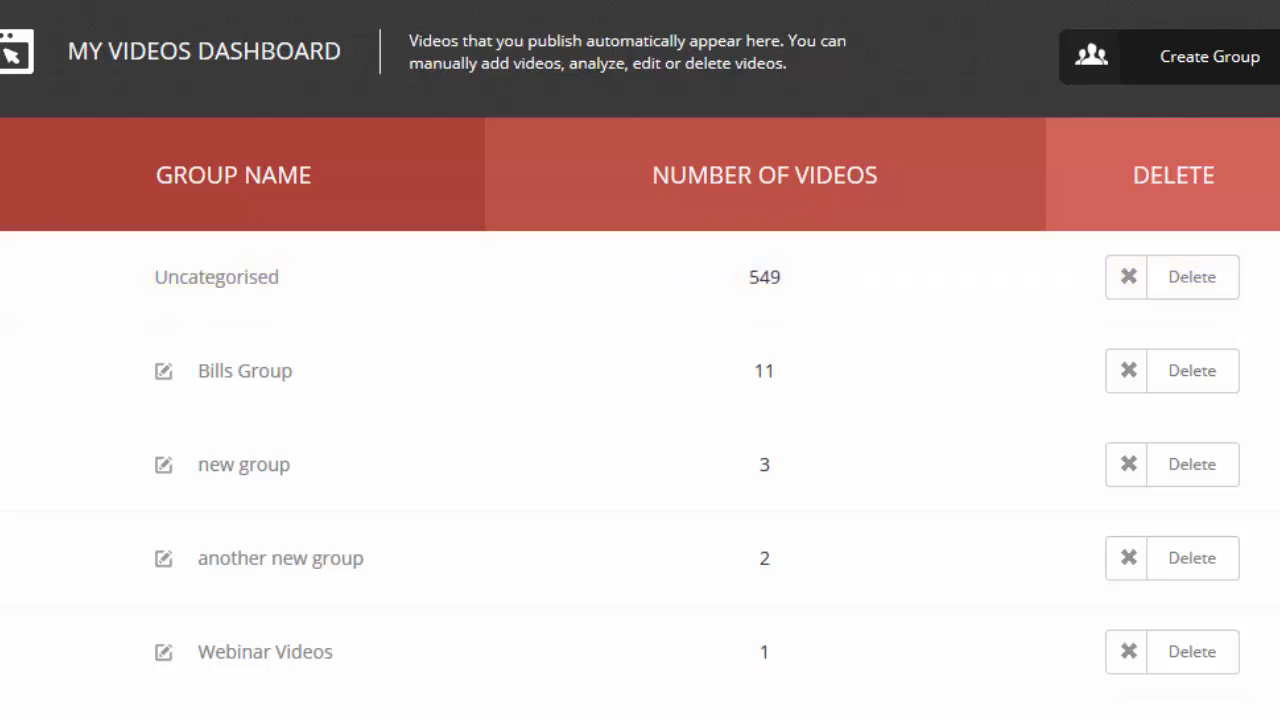
Display the videos in "Bills Group" and switch the video list to "another new group"
{"action": "left_click", "coordinate": [345, 388]}
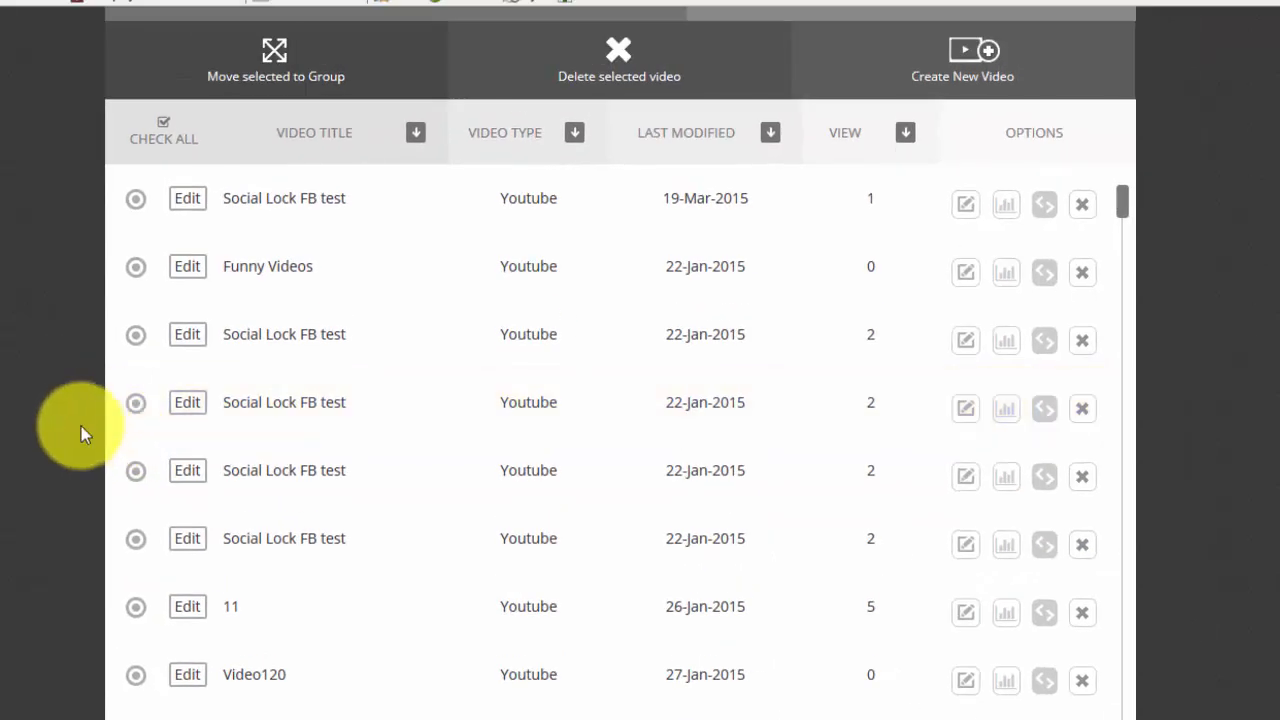
{"action": "scroll", "coordinate": [81, 426], "scroll_direction": "up", "scroll_amount": 2}
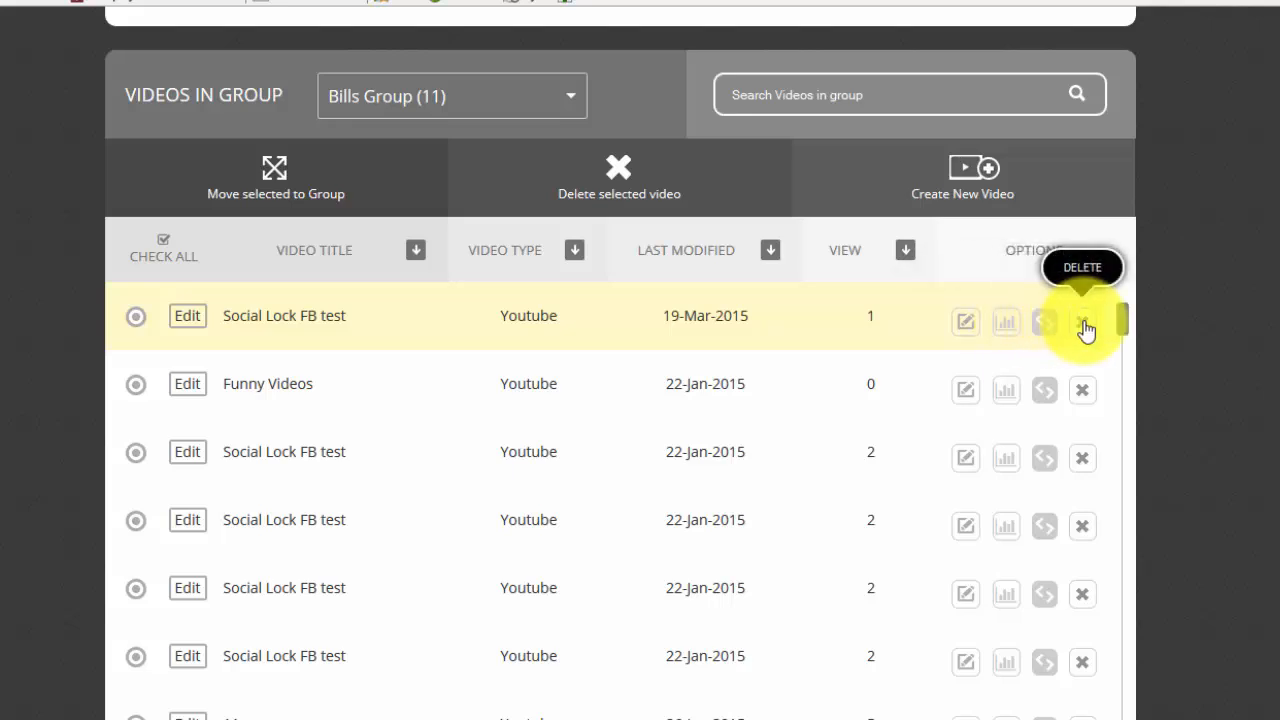
{"action": "left_click", "coordinate": [559, 107]}
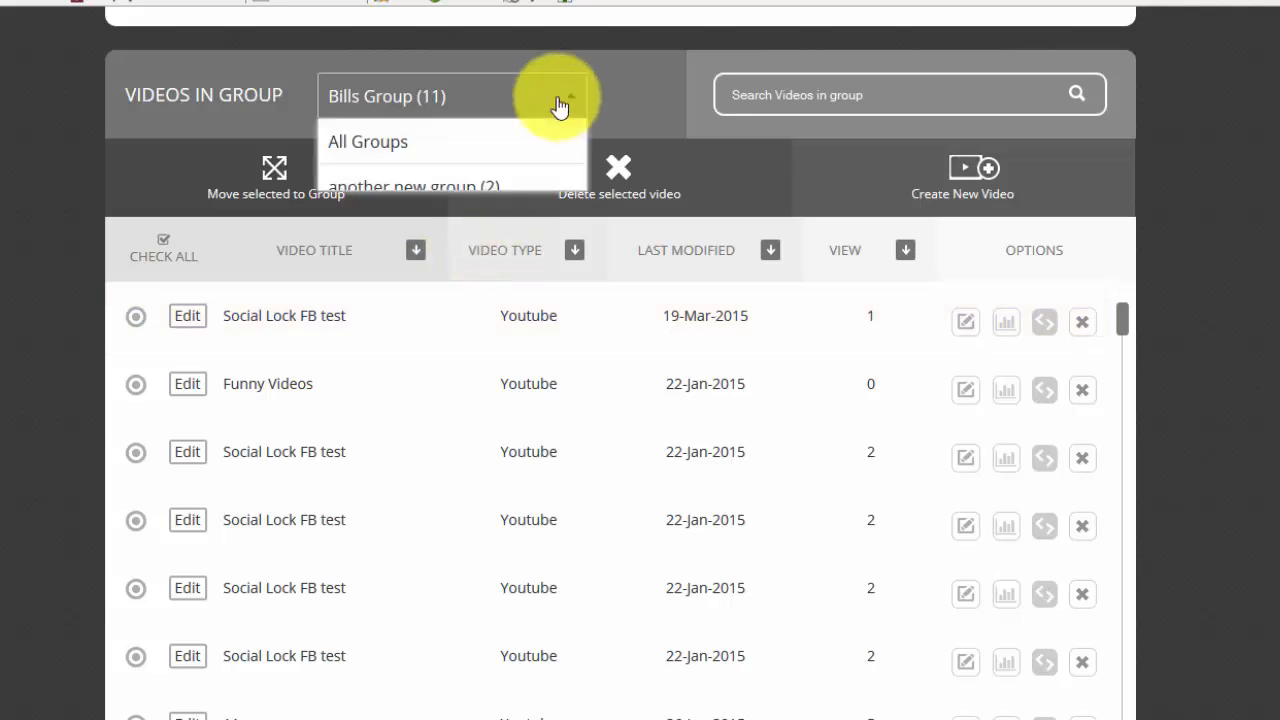
{"action": "left_click", "coordinate": [485, 190]}
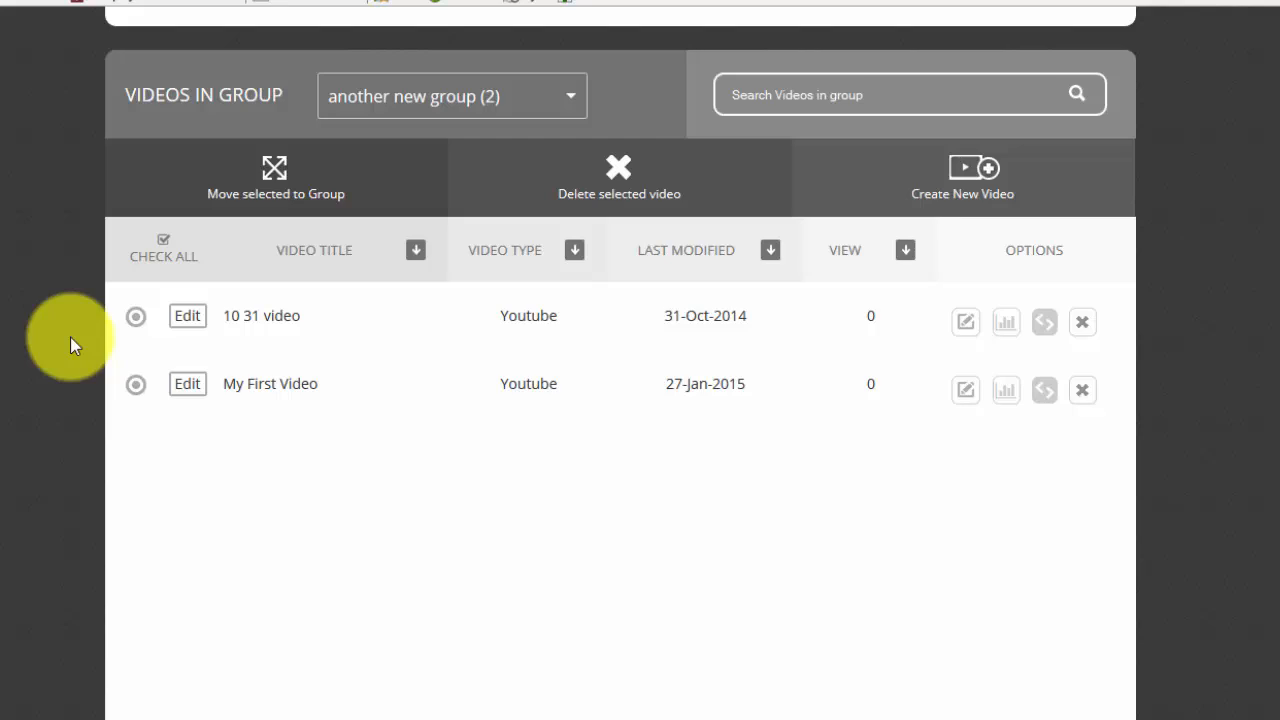
{"action": "scroll", "coordinate": [70, 337], "scroll_direction": "up", "scroll_amount": 7}
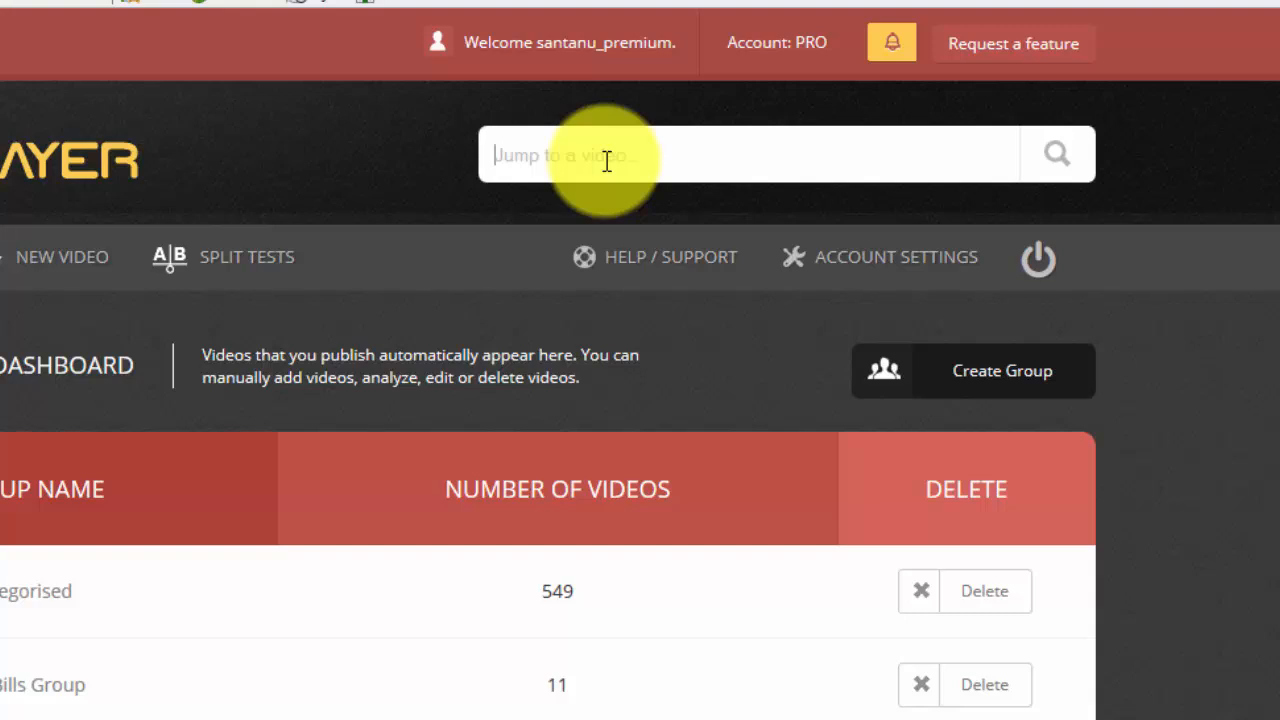
Search the account's videos for "test video", refine the search to "new test", and pick the suggestion "new test group 2"
{"action": "type", "text": "test video group"}
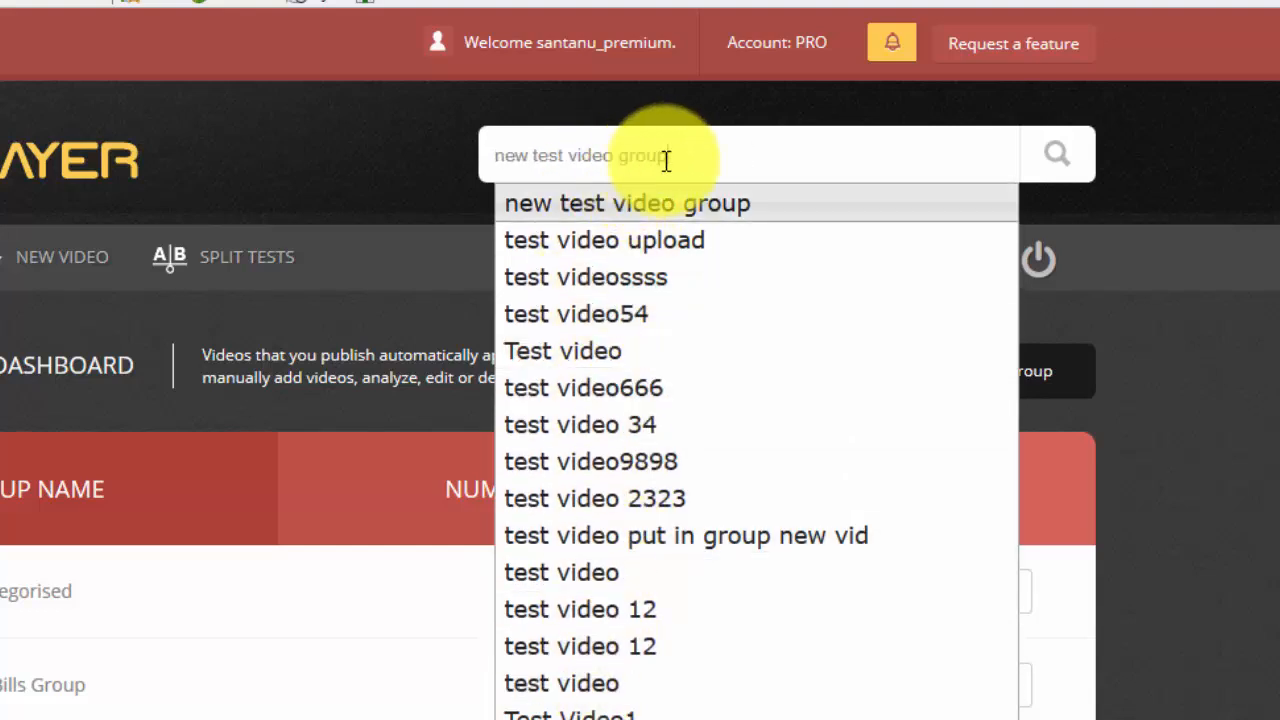
{"action": "left_click_drag", "start_coordinate": [663, 157], "coordinate": [491, 157]}
{"action": "key", "text": "BackSpace"}
{"action": "type", "text": "new "}
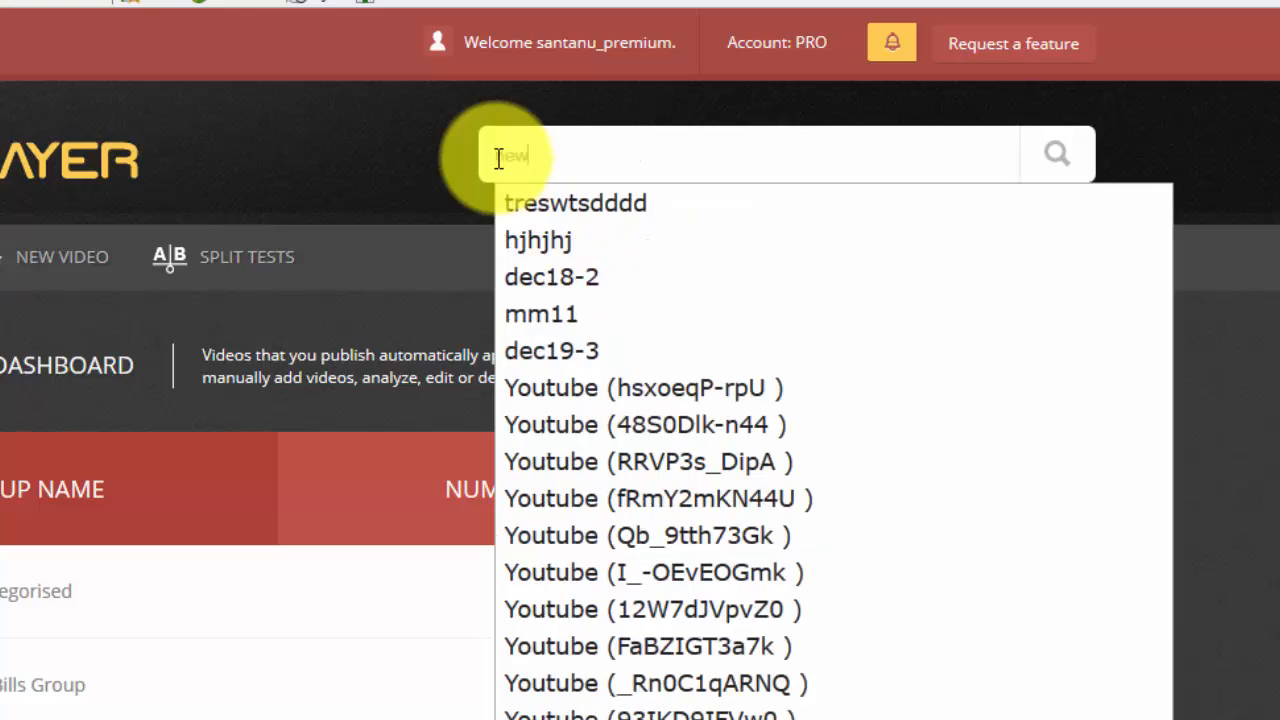
{"action": "type", "text": "test video"}
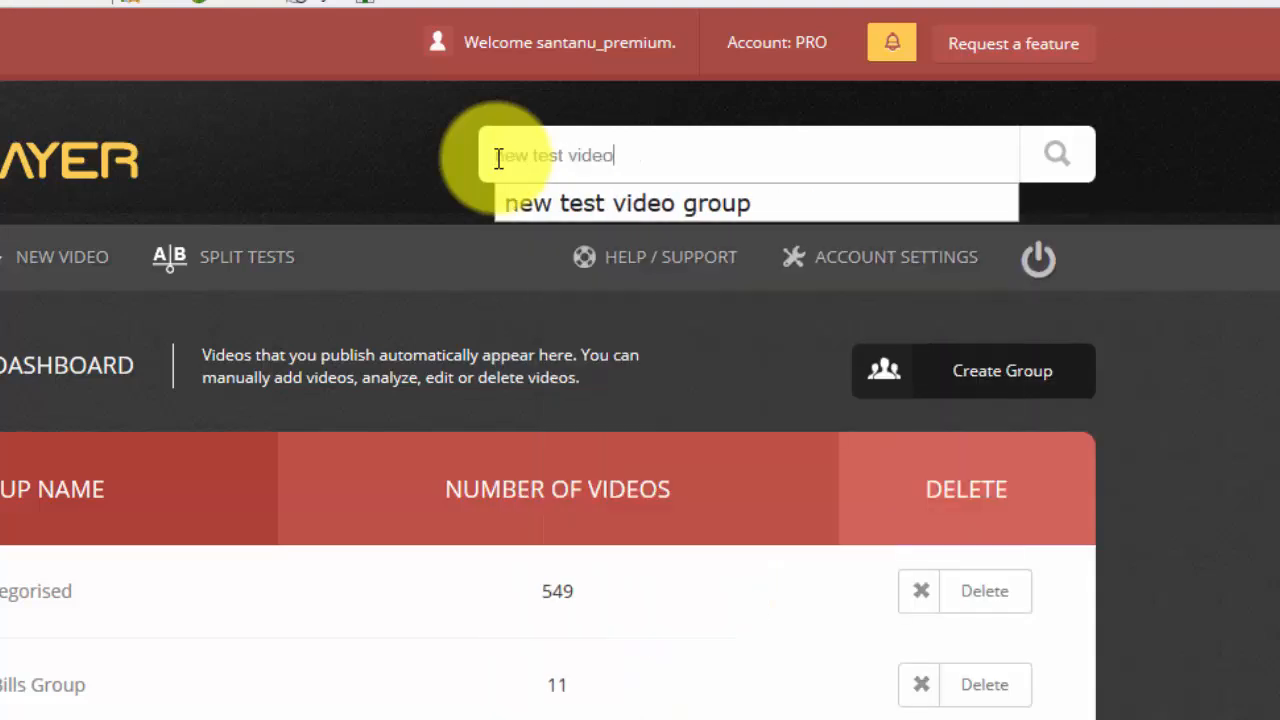
{"action": "key", "text": "BackSpace"}
{"action": "key", "text": "BackSpace"}
{"action": "key", "text": "BackSpace"}
{"action": "key", "text": "BackSpace"}
{"action": "key", "text": "BackSpace"}
{"action": "key", "text": "BackSpace"}
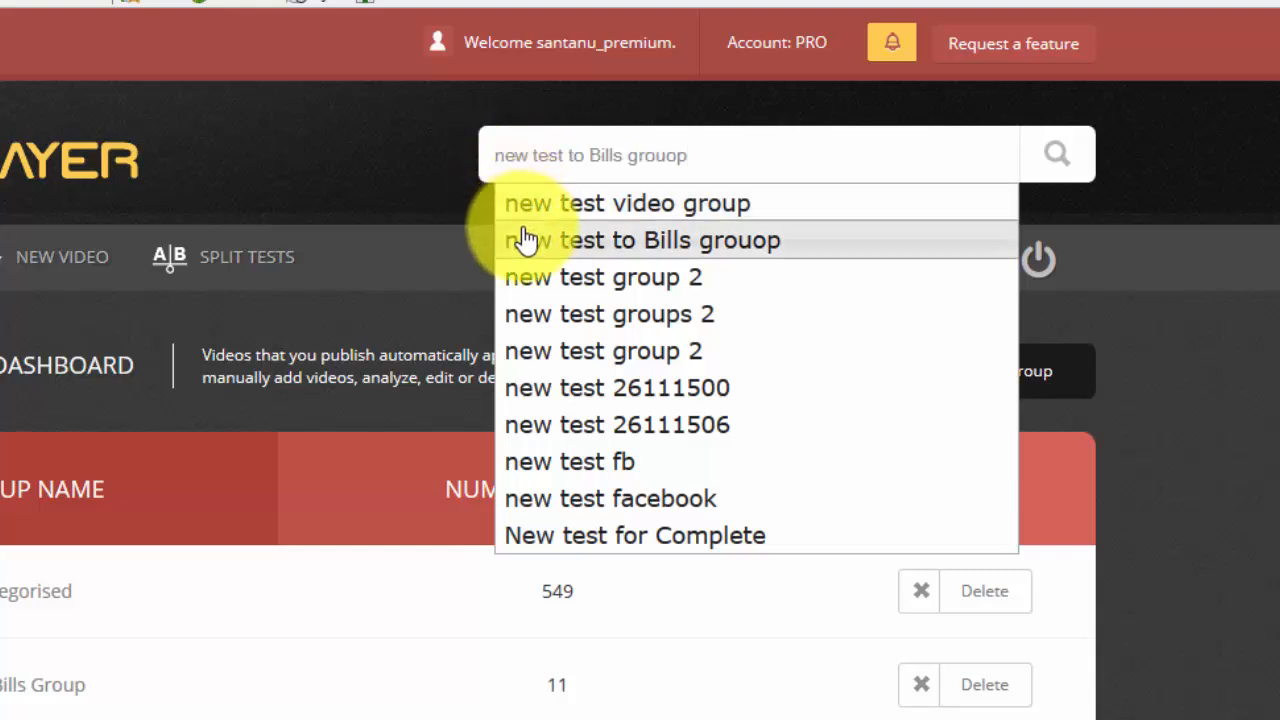
{"action": "left_click", "coordinate": [530, 350]}
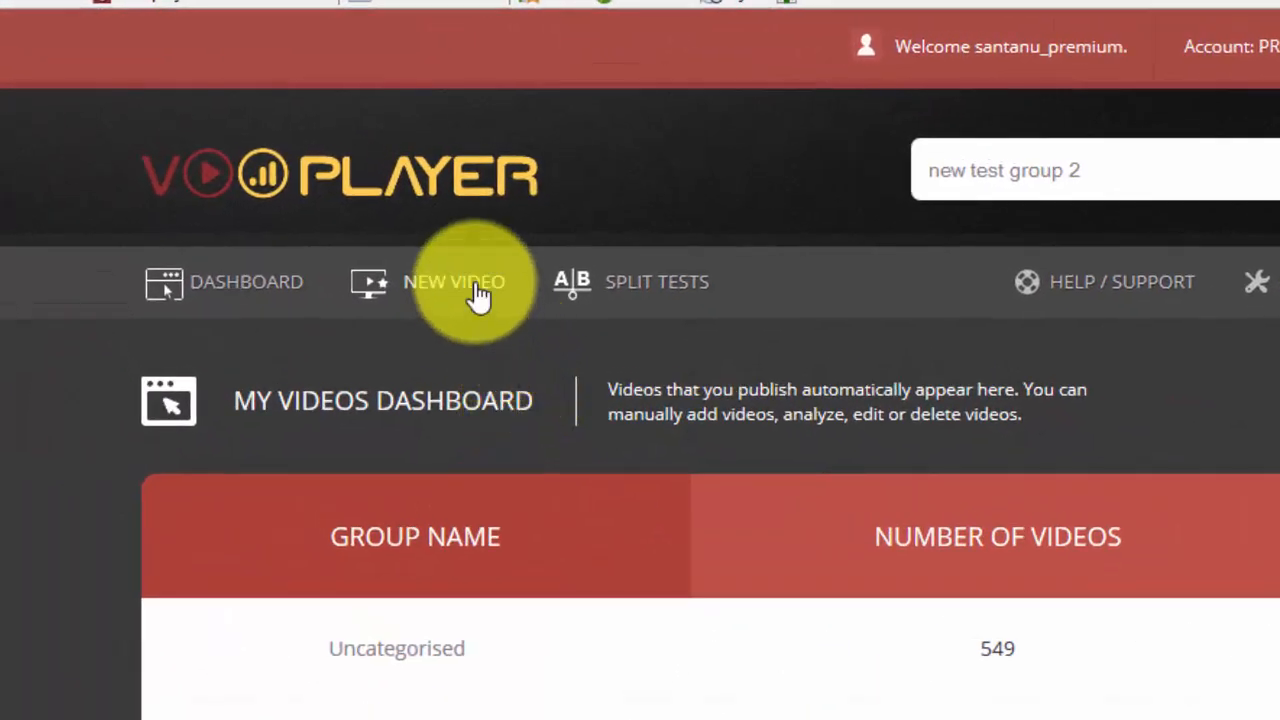
Start a new video and name its player "Webinar Video #5"
{"action": "left_click", "coordinate": [480, 290]}
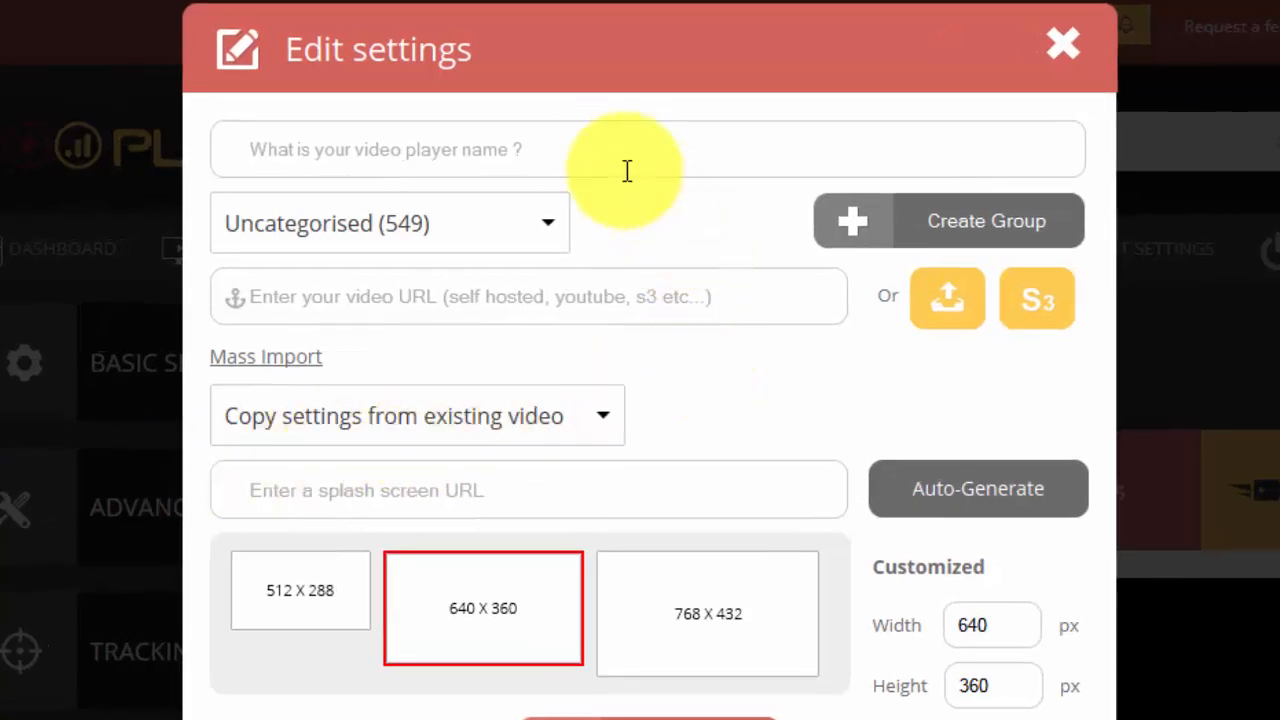
{"action": "left_click", "coordinate": [345, 149]}
{"action": "type", "text": "Webinar Video"}
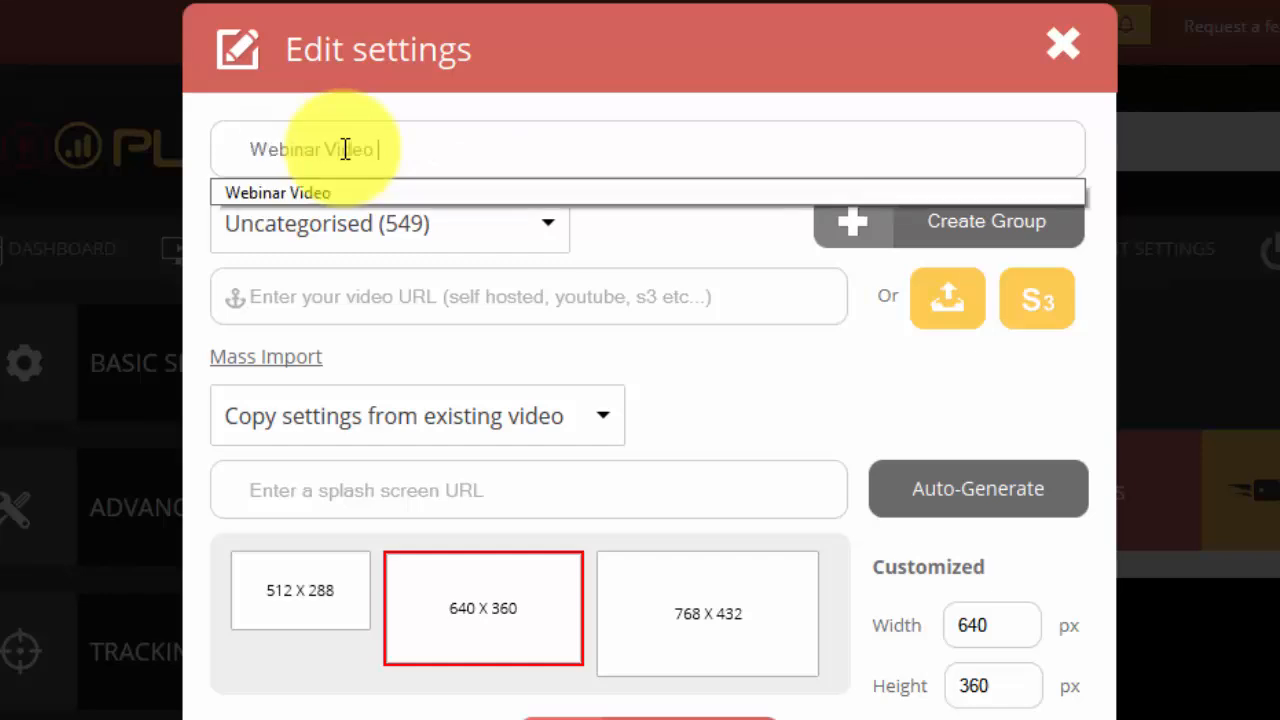
{"action": "type", "text": " #5"}
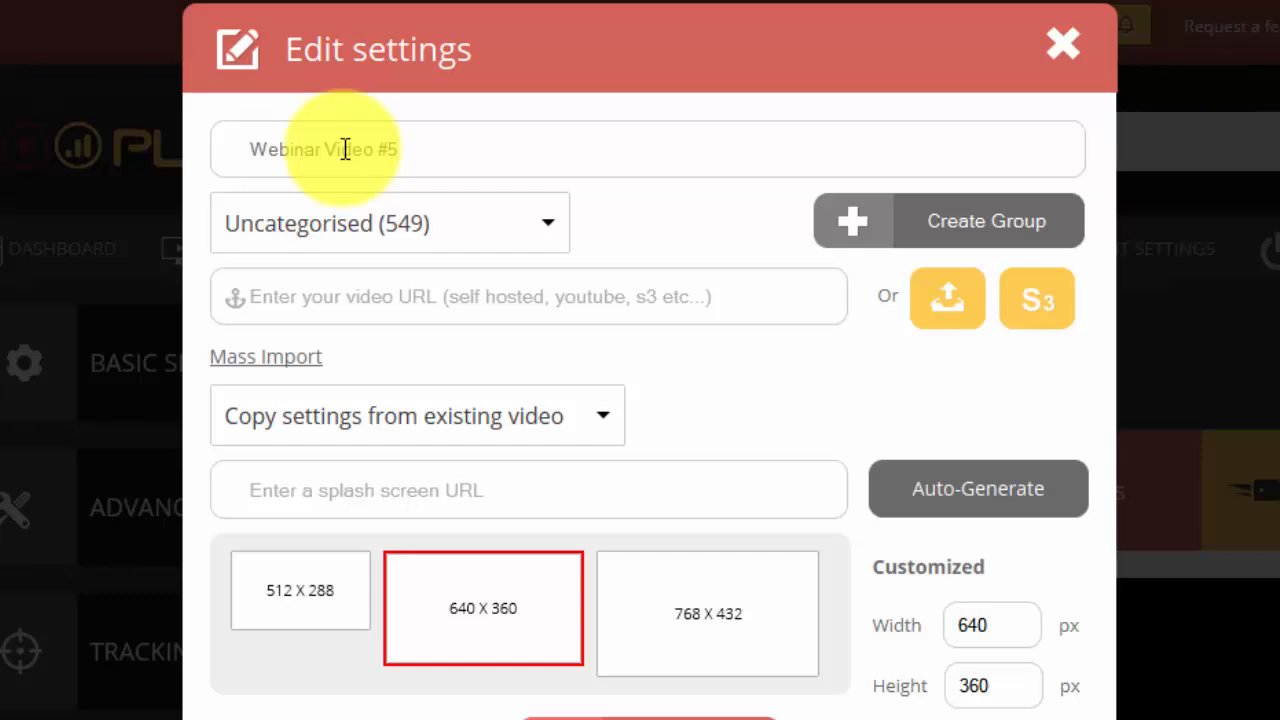
Create a new group named "New Webinar Videos" for the video, rather than using an existing group
{"action": "left_click", "coordinate": [550, 221]}
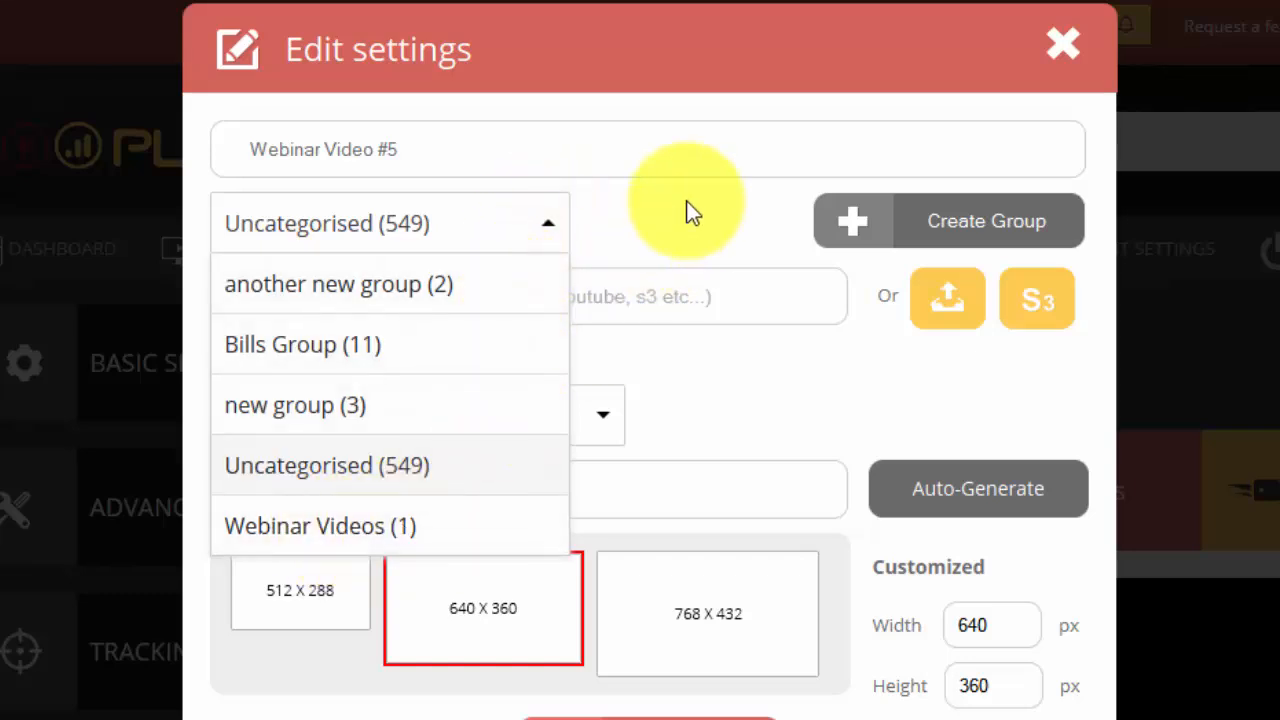
{"action": "left_click", "coordinate": [744, 201]}
{"action": "left_click", "coordinate": [920, 220]}
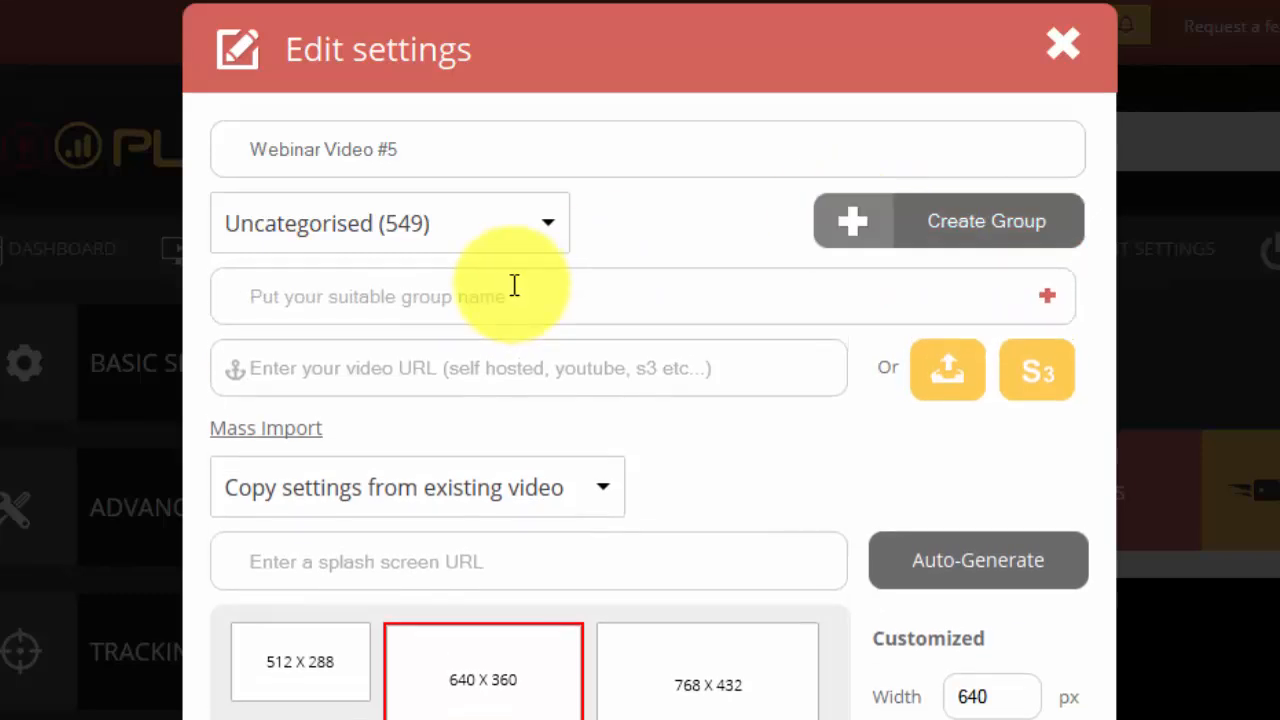
{"action": "left_click", "coordinate": [484, 300]}
{"action": "type", "text": "New WEs"}
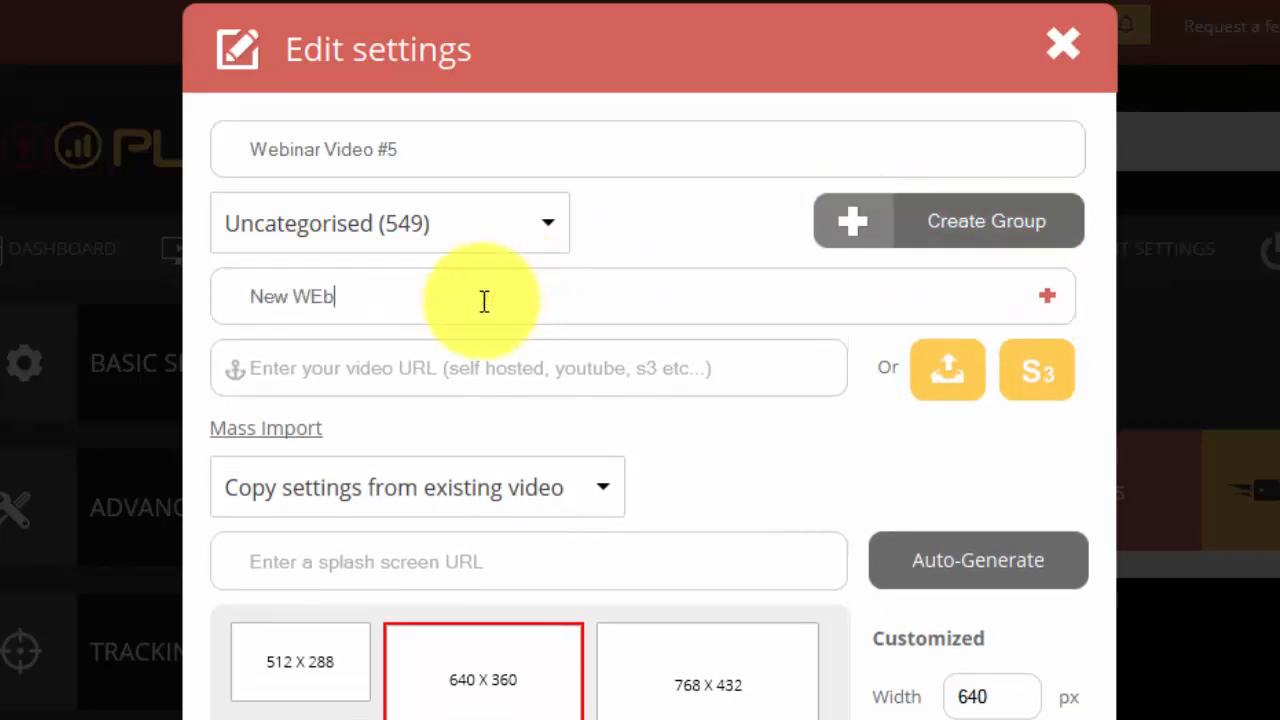
{"action": "key", "text": "BackSpace"}
{"action": "key", "text": "BackSpace"}
{"action": "type", "text": "ebinar Videos"}
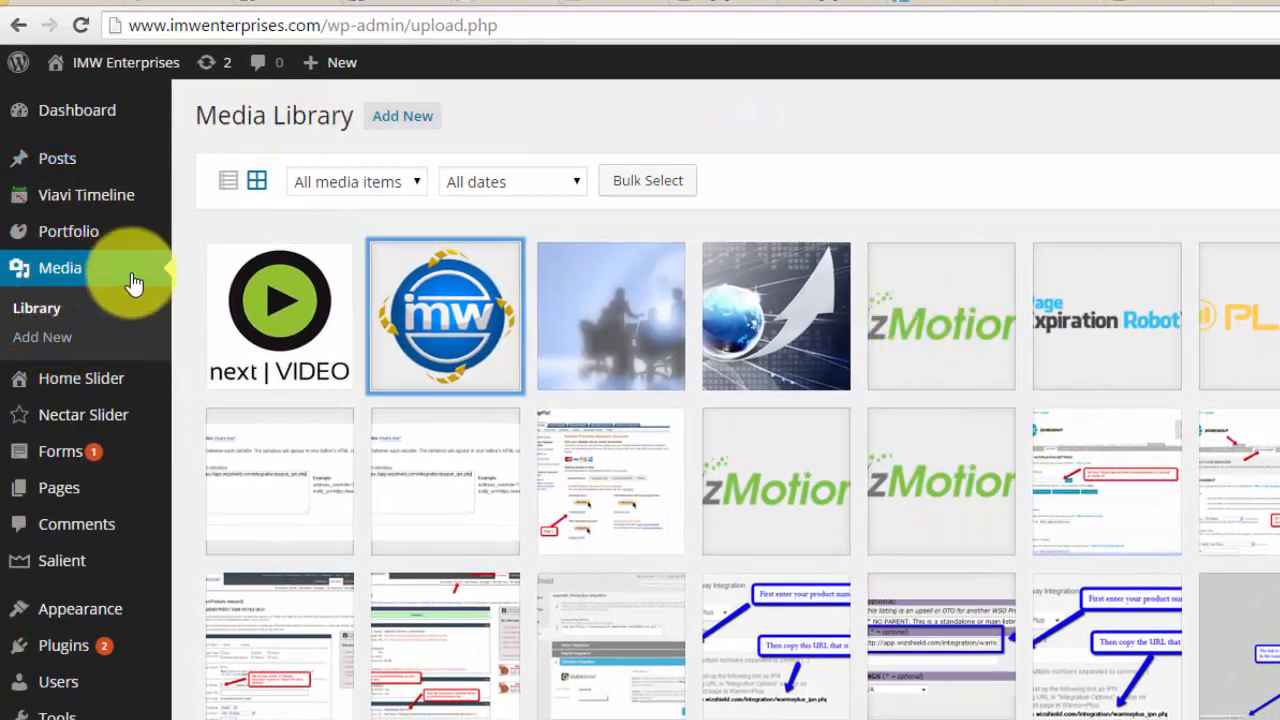
In the WordPress media area, view the upload page and library, and select the file URL in the "next | VIDEO" image's details
{"action": "left_click", "coordinate": [55, 340]}
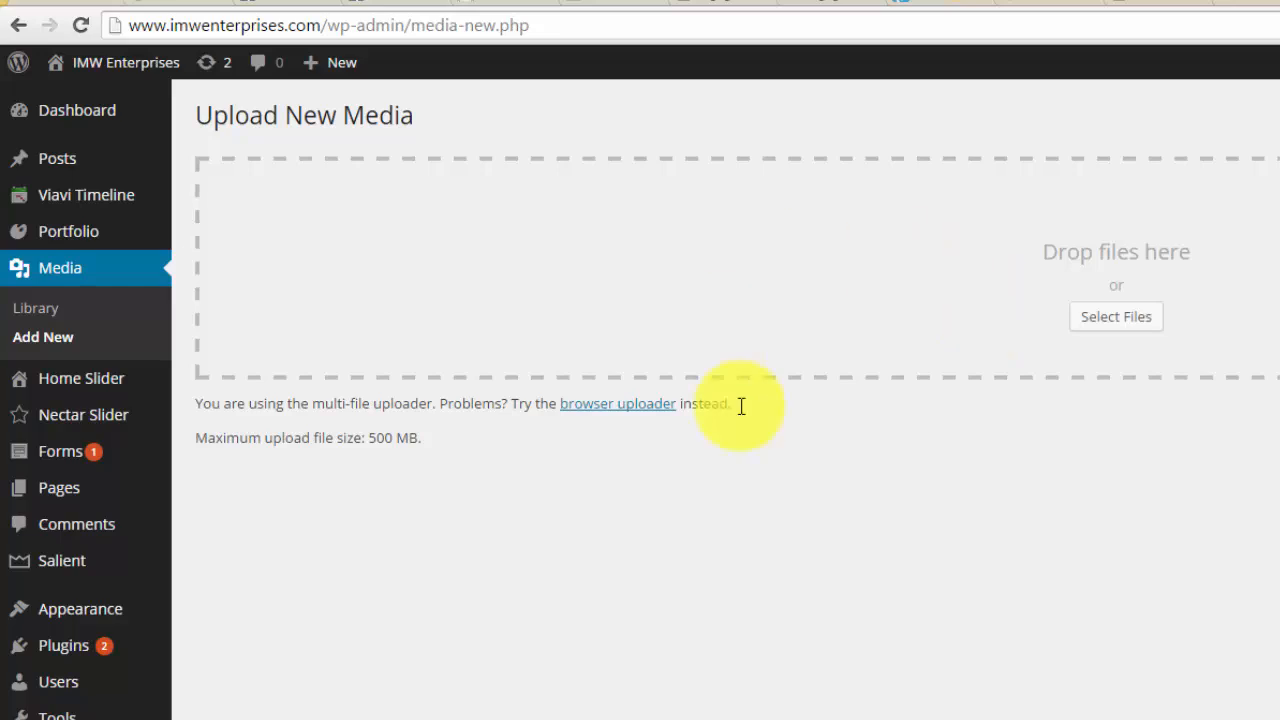
{"action": "left_click", "coordinate": [60, 310]}
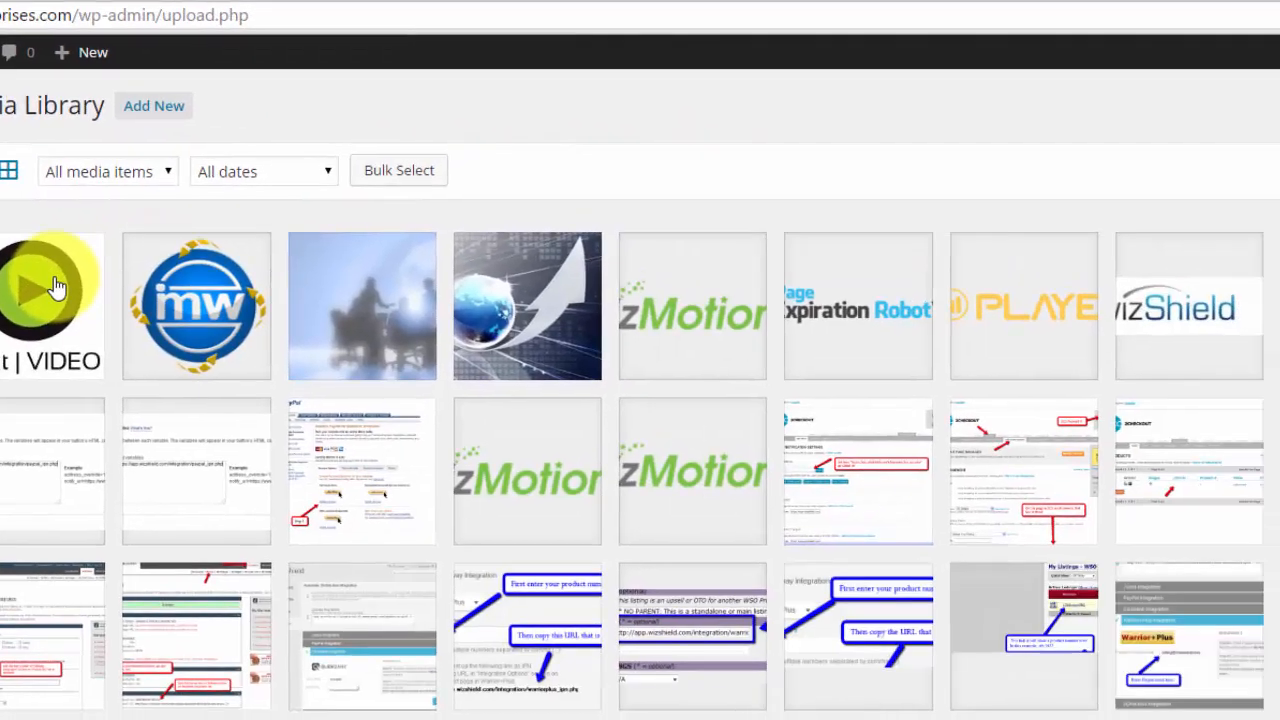
{"action": "left_click", "coordinate": [303, 296]}
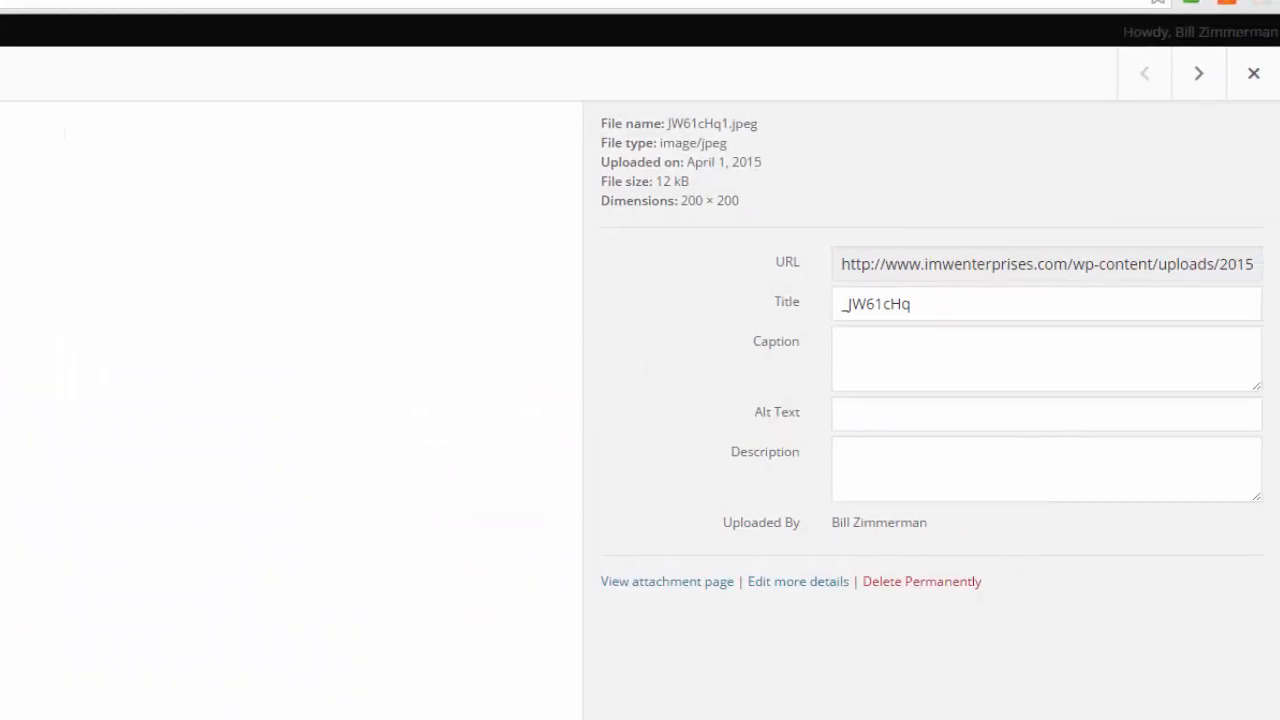
{"action": "left_click_drag", "start_coordinate": [843, 268], "coordinate": [1275, 280]}
{"action": "left_click", "coordinate": [682, 281]}
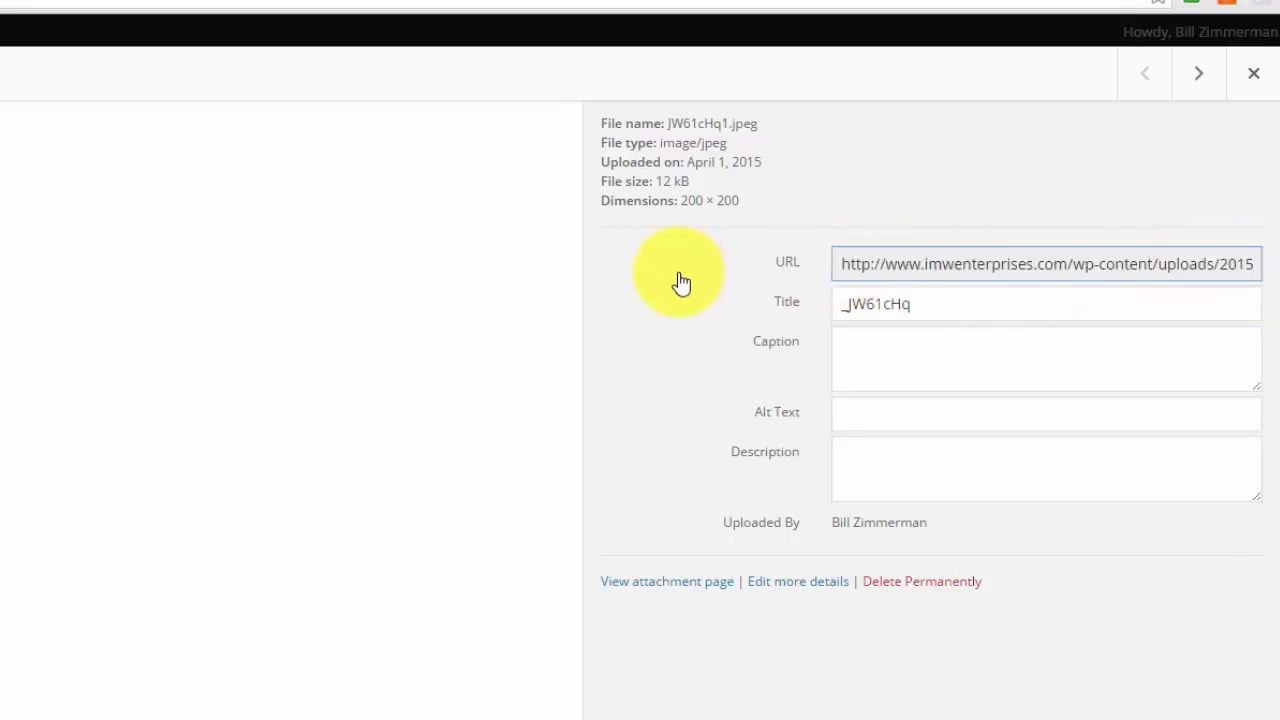
{"action": "left_click", "coordinate": [893, 270]}
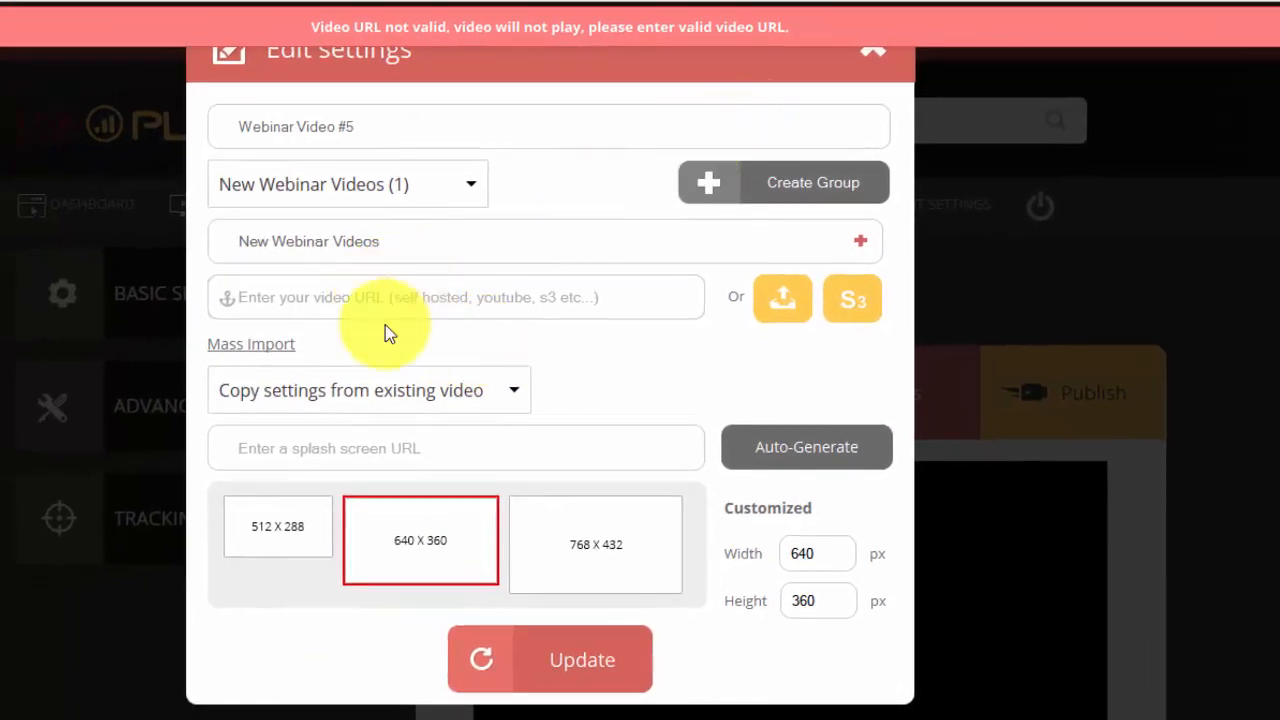
Look at the mass import field for multiple video URLs and return to the single video URL field
{"action": "left_click", "coordinate": [385, 308]}
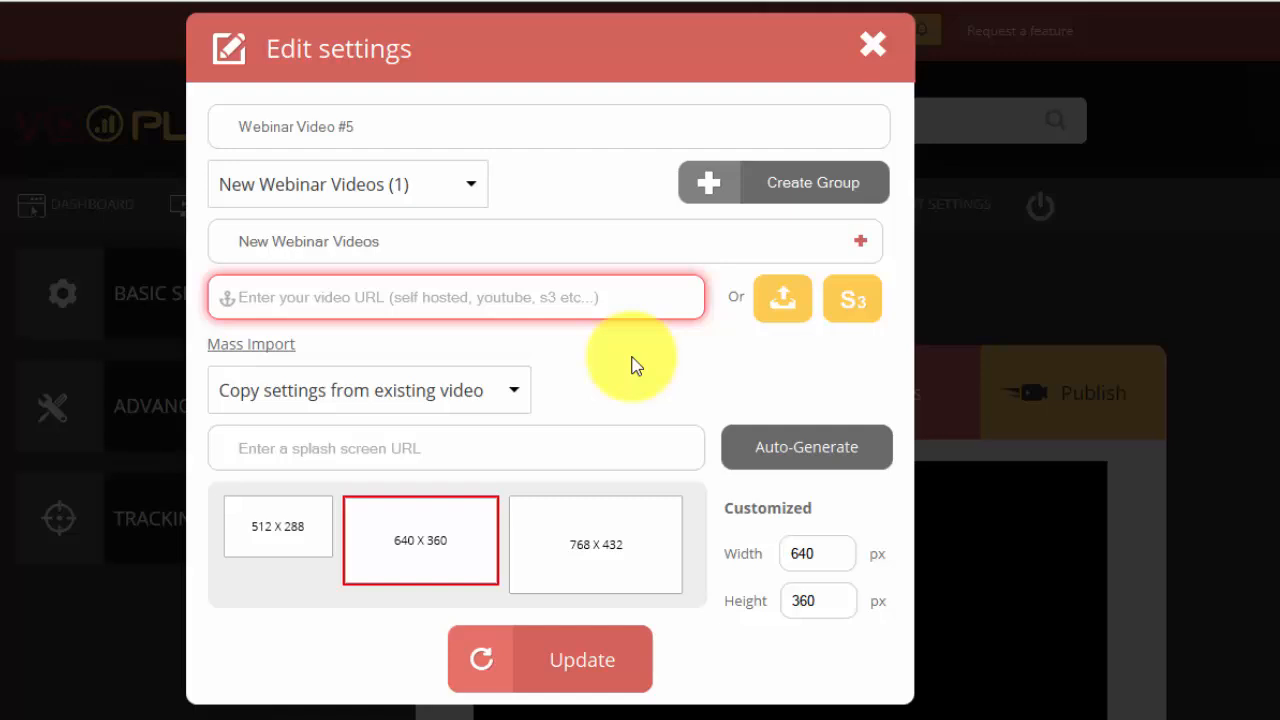
{"action": "left_click", "coordinate": [279, 346]}
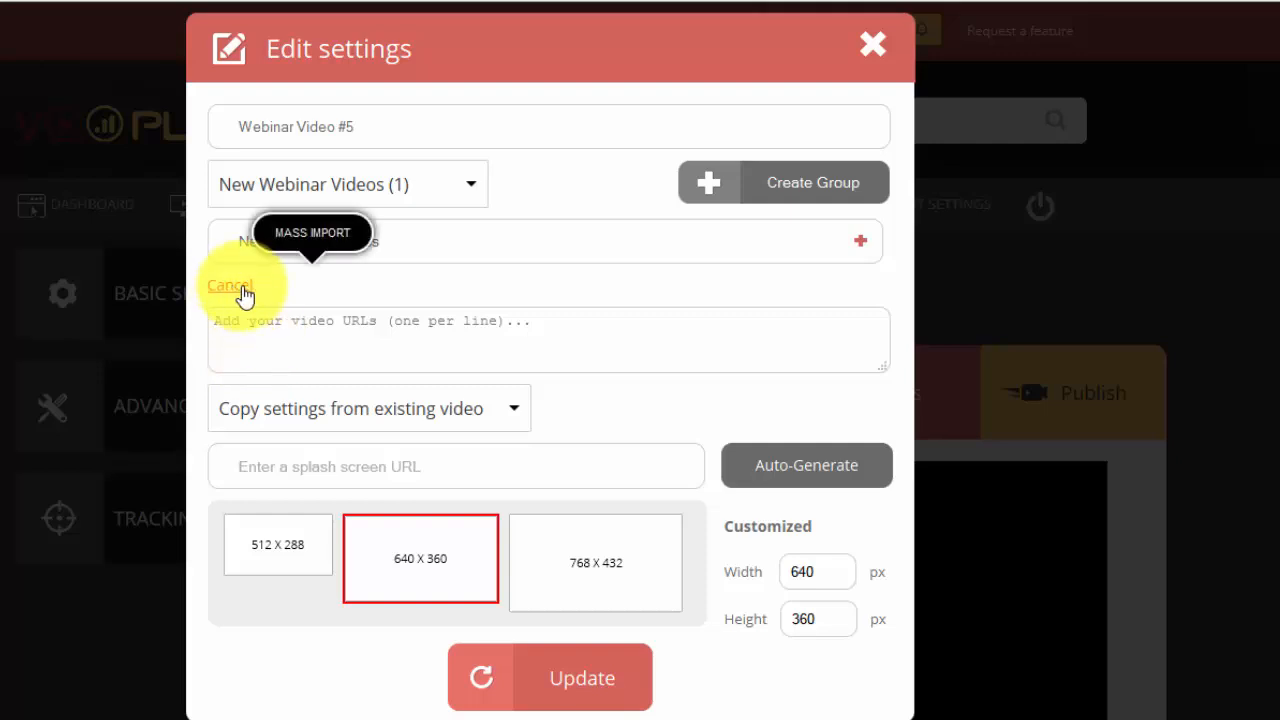
{"action": "left_click", "coordinate": [279, 289]}
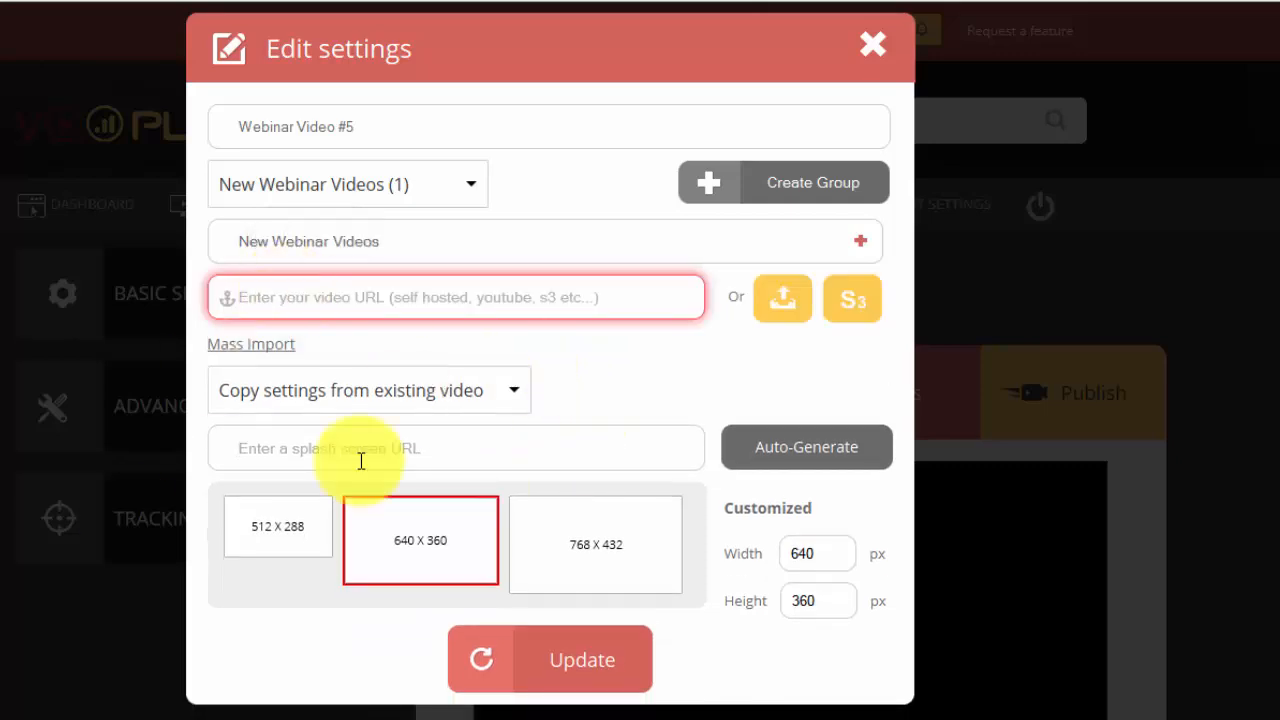
Copy the Dropbox share link of the Whiteboard video file in File Explorer and paste it as the video URL
{"action": "key", "text": "alt+Tab"}
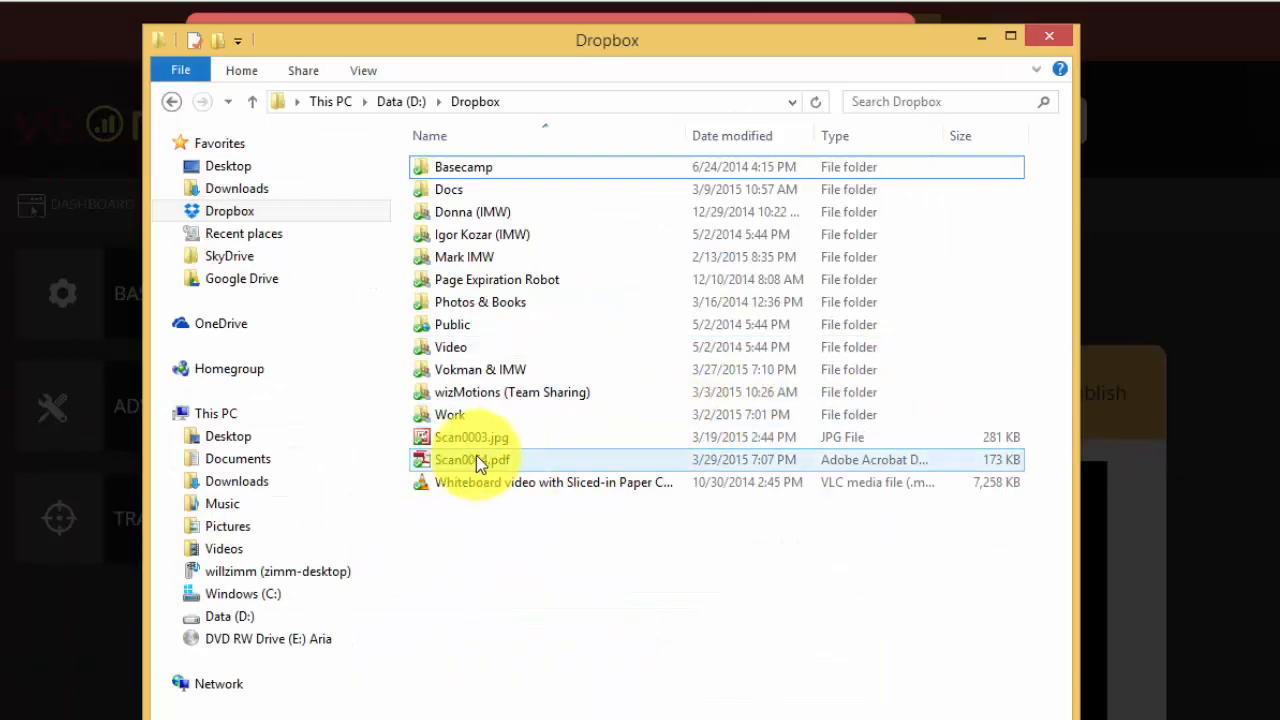
{"action": "left_click", "coordinate": [222, 215]}
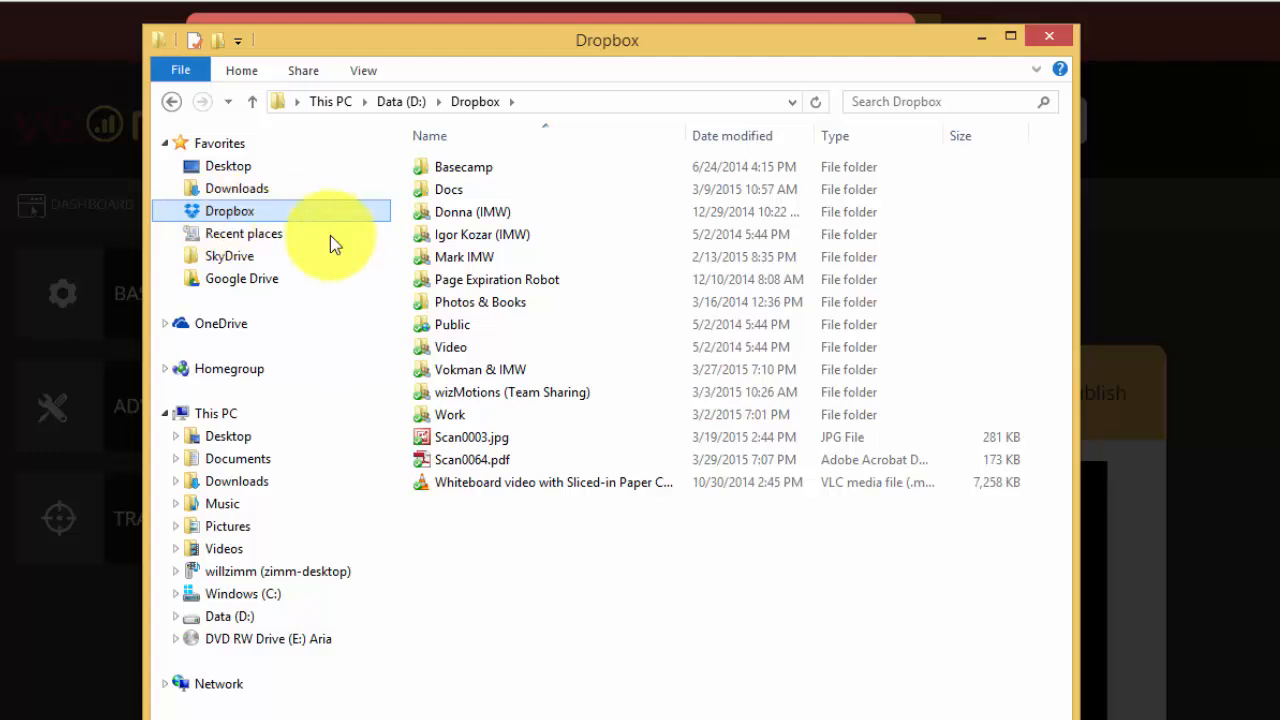
{"action": "left_click", "coordinate": [470, 490]}
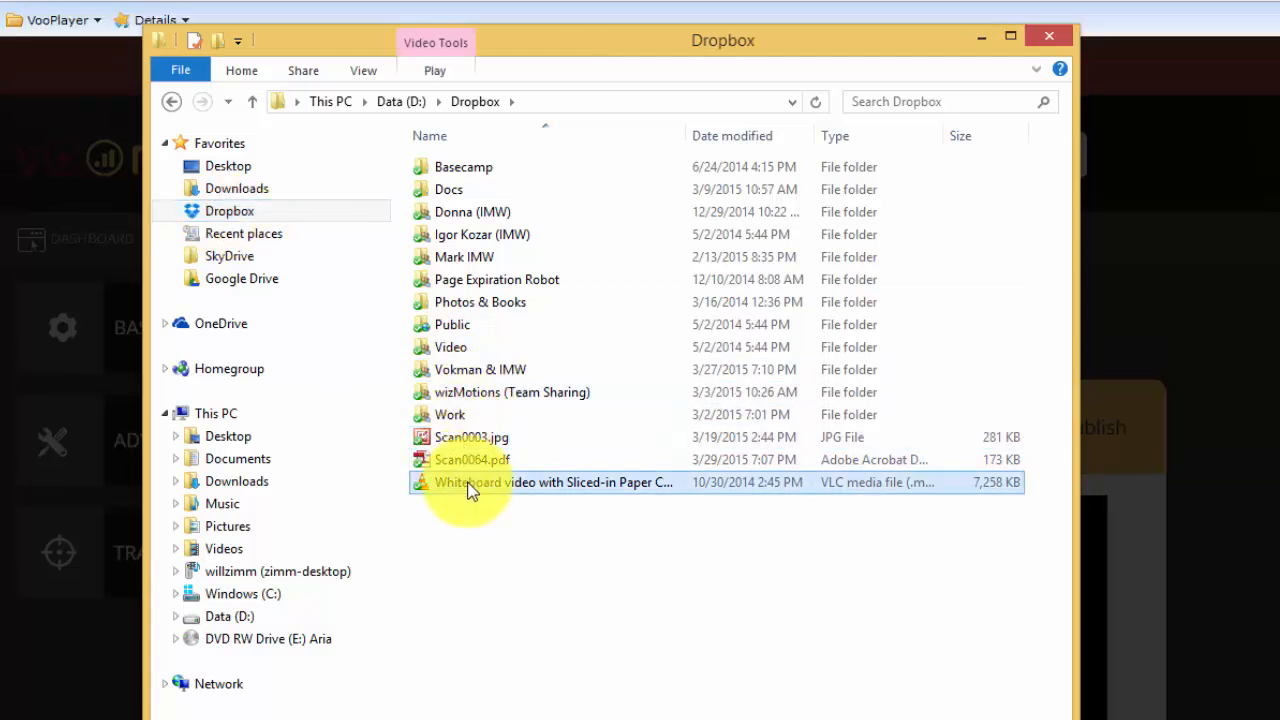
{"action": "right_click", "coordinate": [468, 484]}
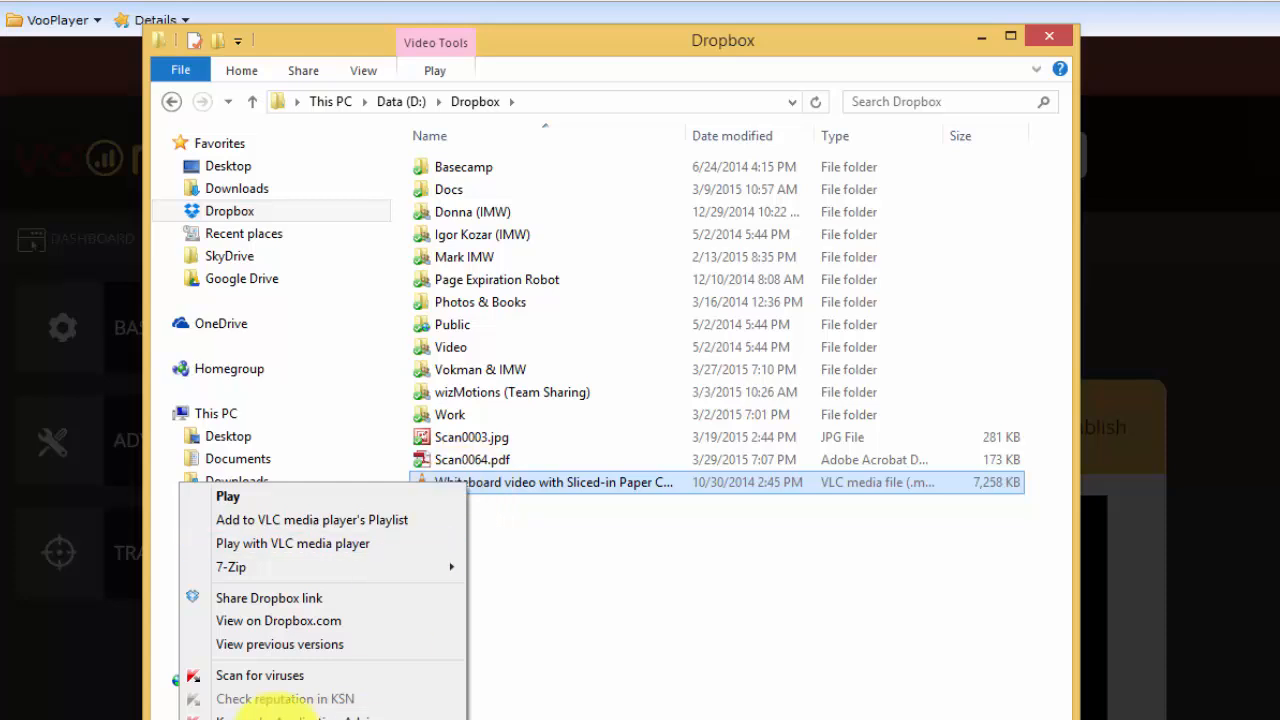
{"action": "left_click", "coordinate": [295, 600]}
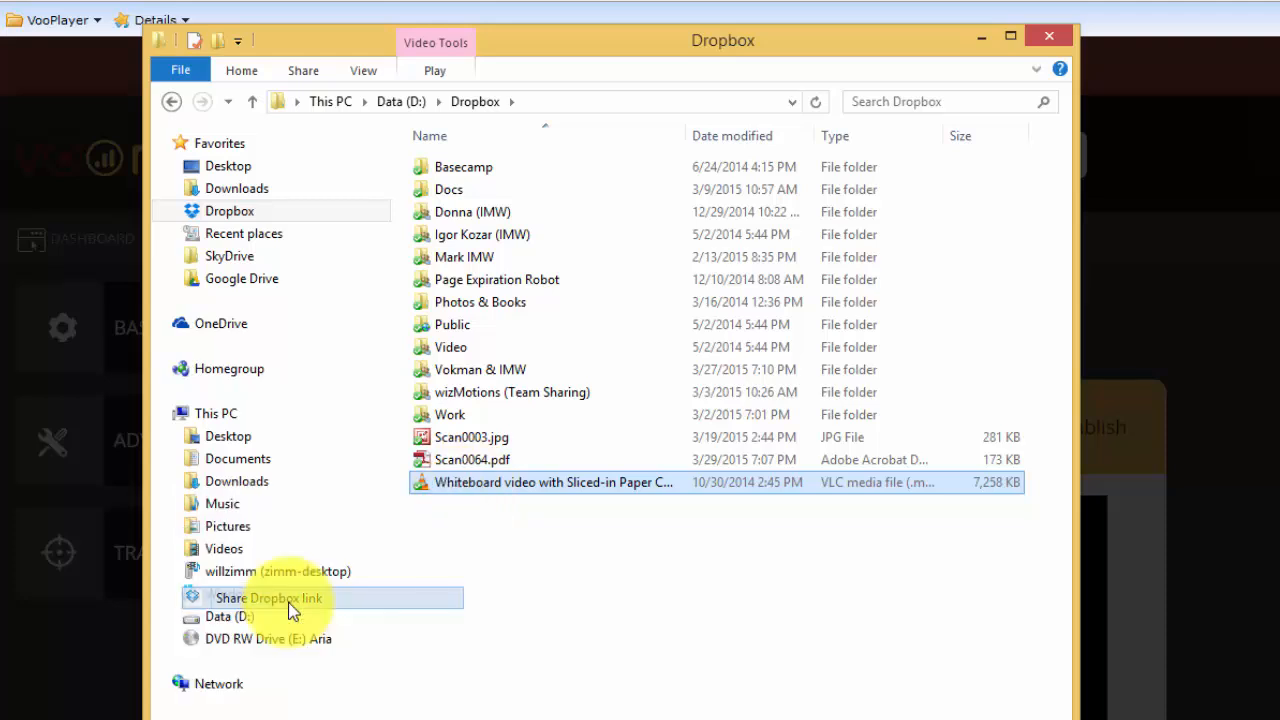
{"action": "left_click", "coordinate": [982, 36]}
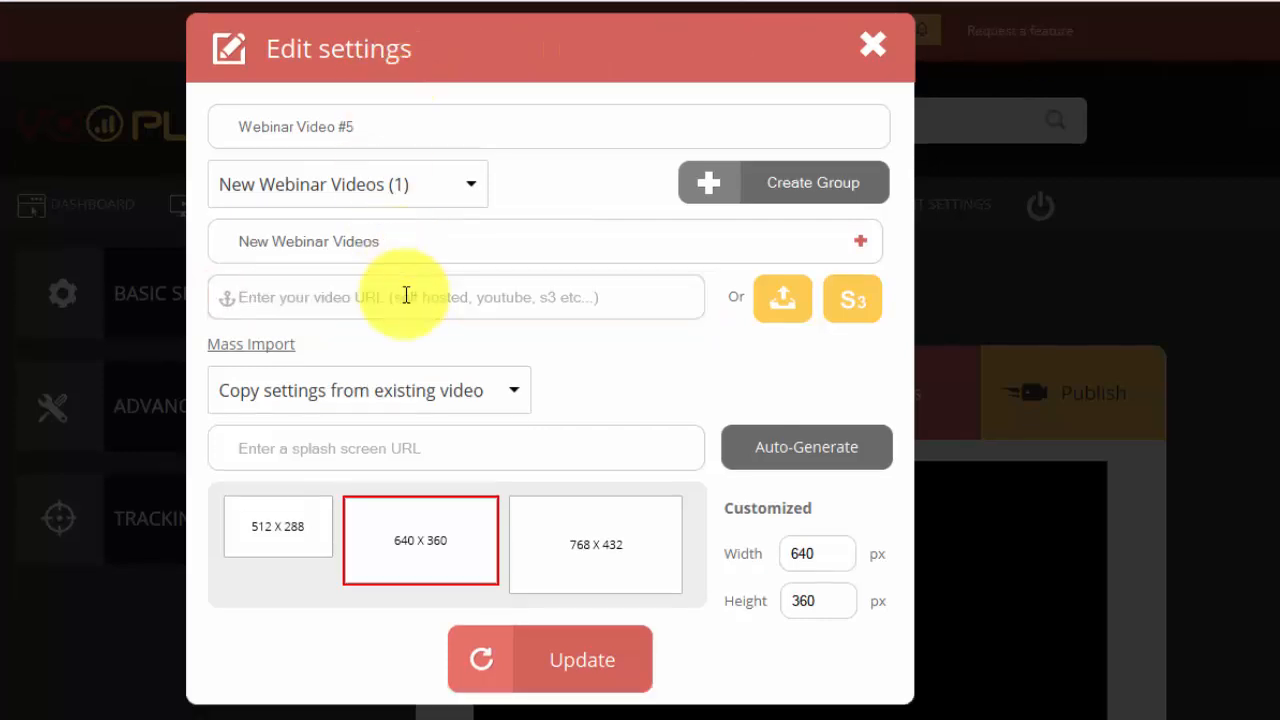
{"action": "key", "text": "ctrl+v"}
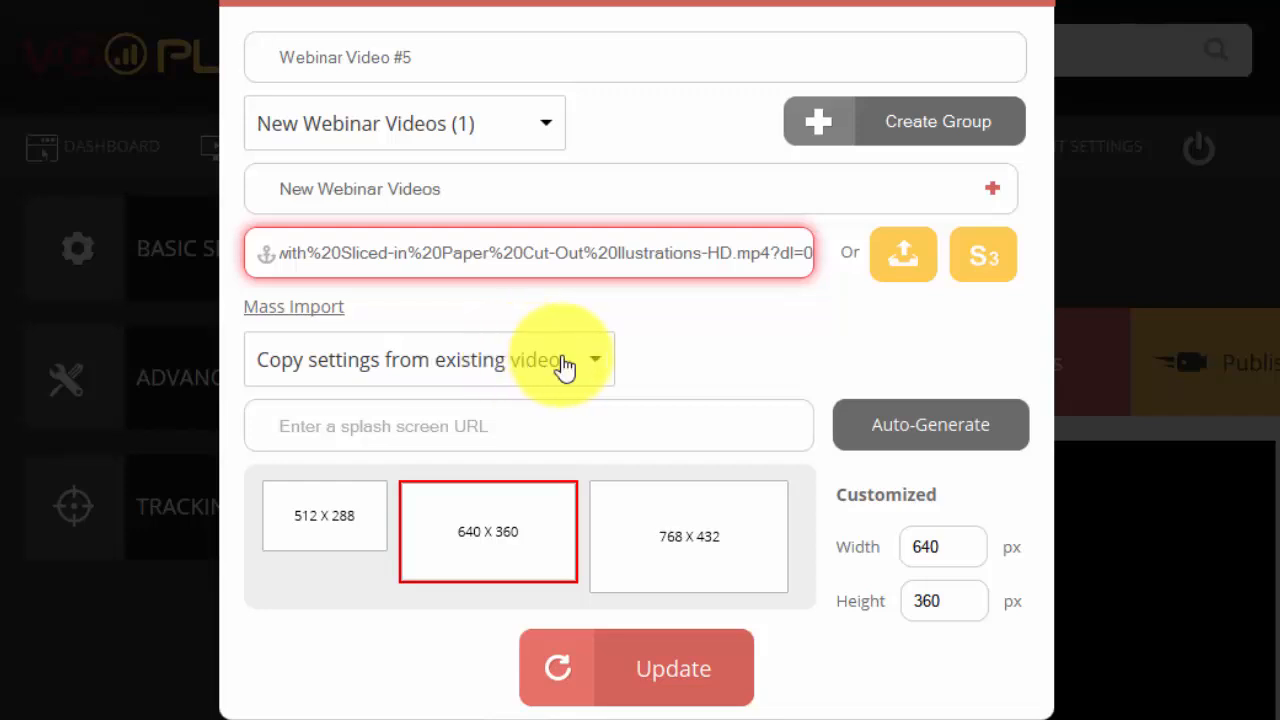
View the existing videos available for copying settings without choosing one, and activate the splash screen URL field
{"action": "left_click", "coordinate": [563, 365]}
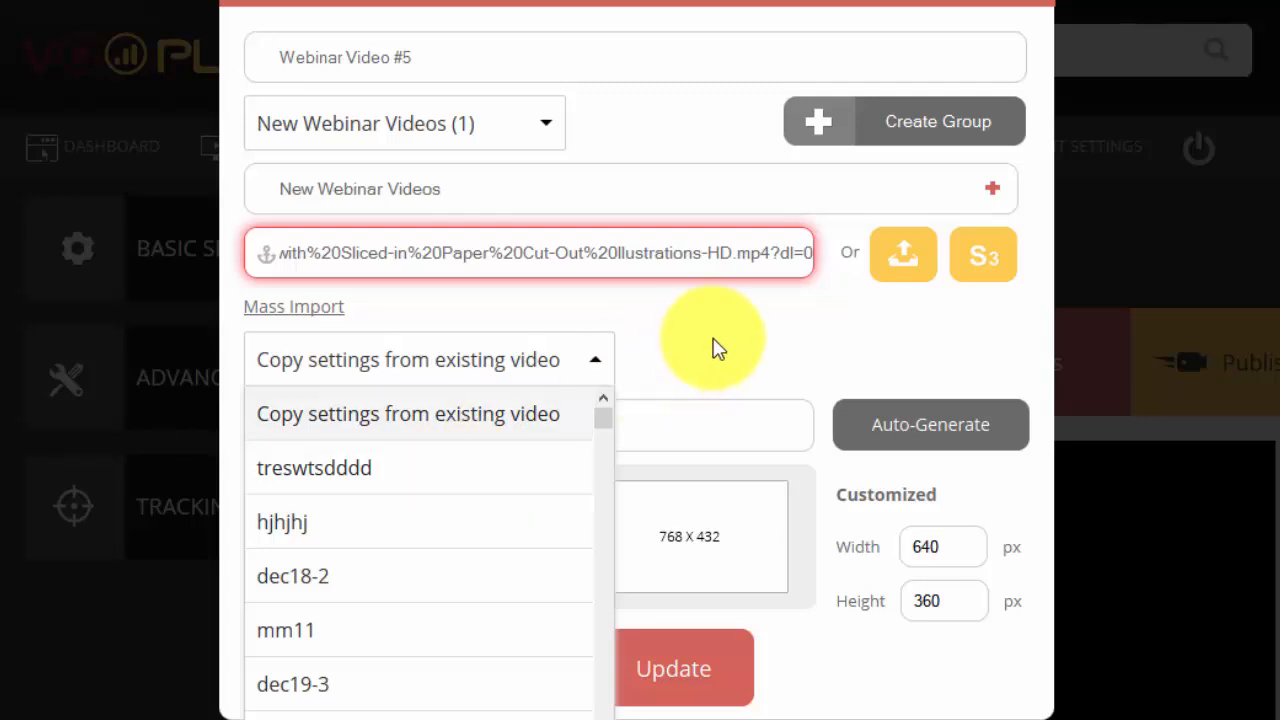
{"action": "left_click", "coordinate": [689, 367]}
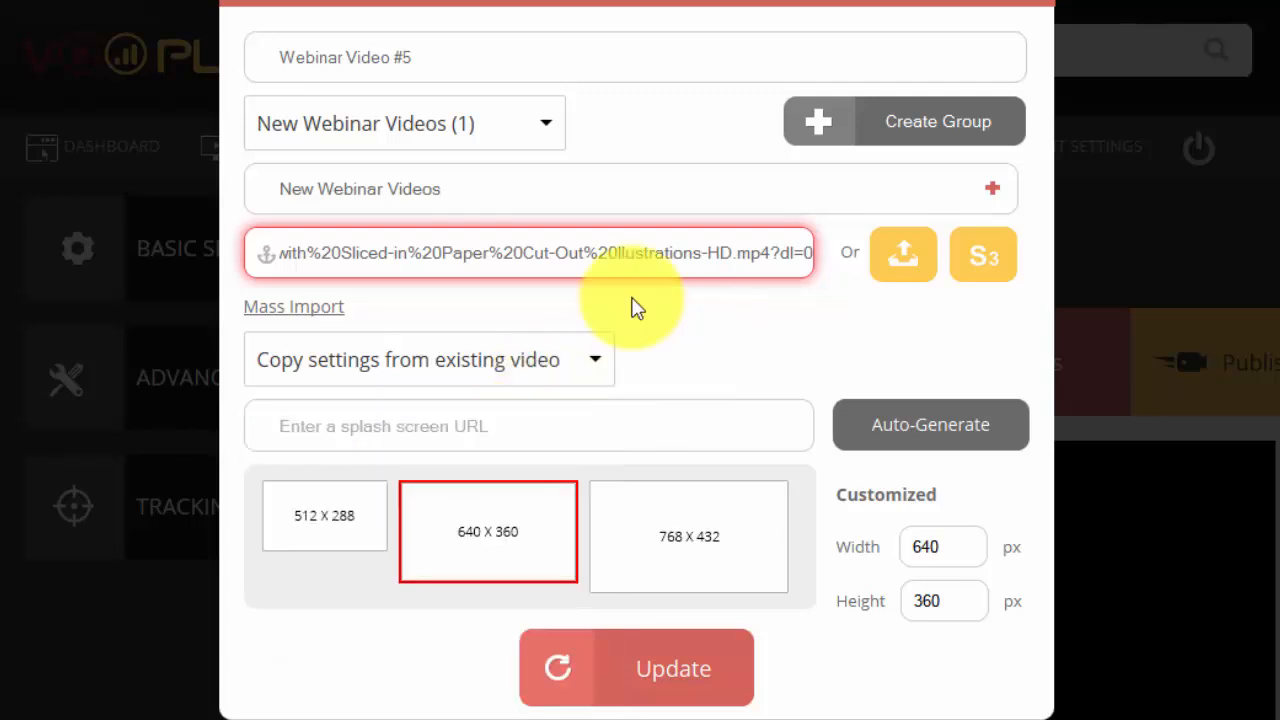
{"action": "left_click", "coordinate": [613, 440]}
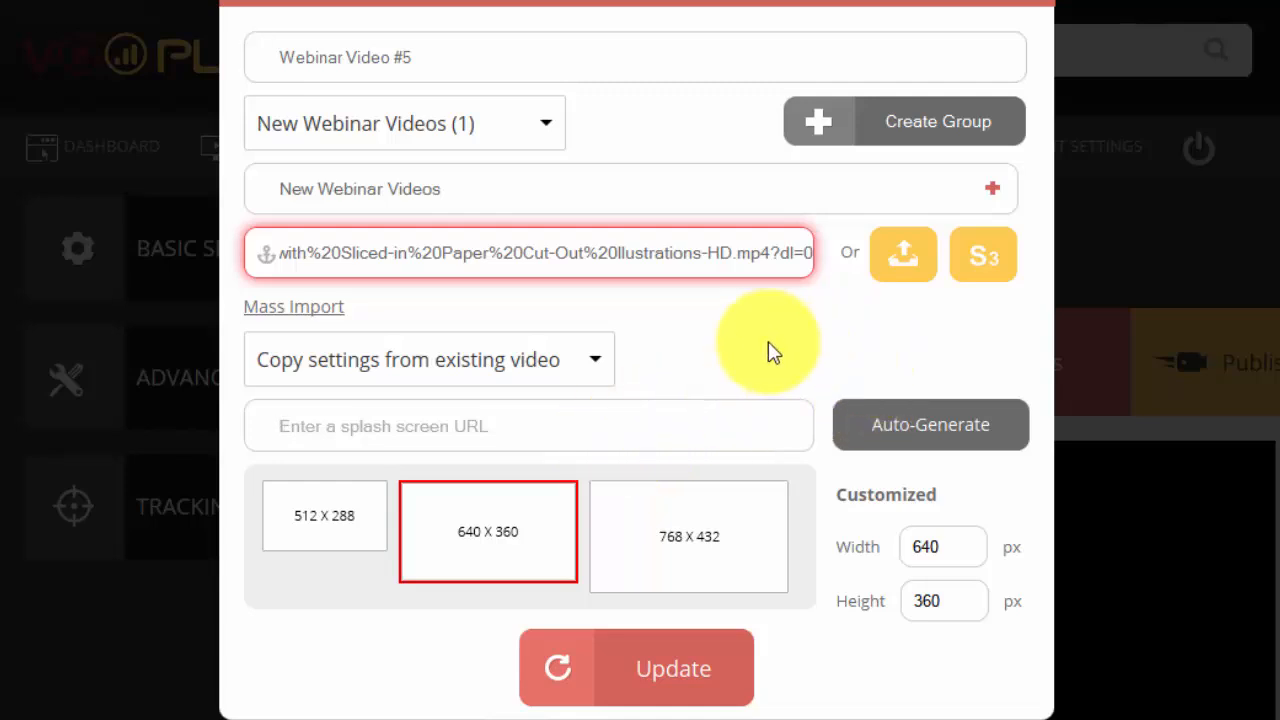
Auto-generate splash screens, choose the thumbnail of the couple beside the floor plan, and update the video's basic settings
{"action": "left_click", "coordinate": [927, 426]}
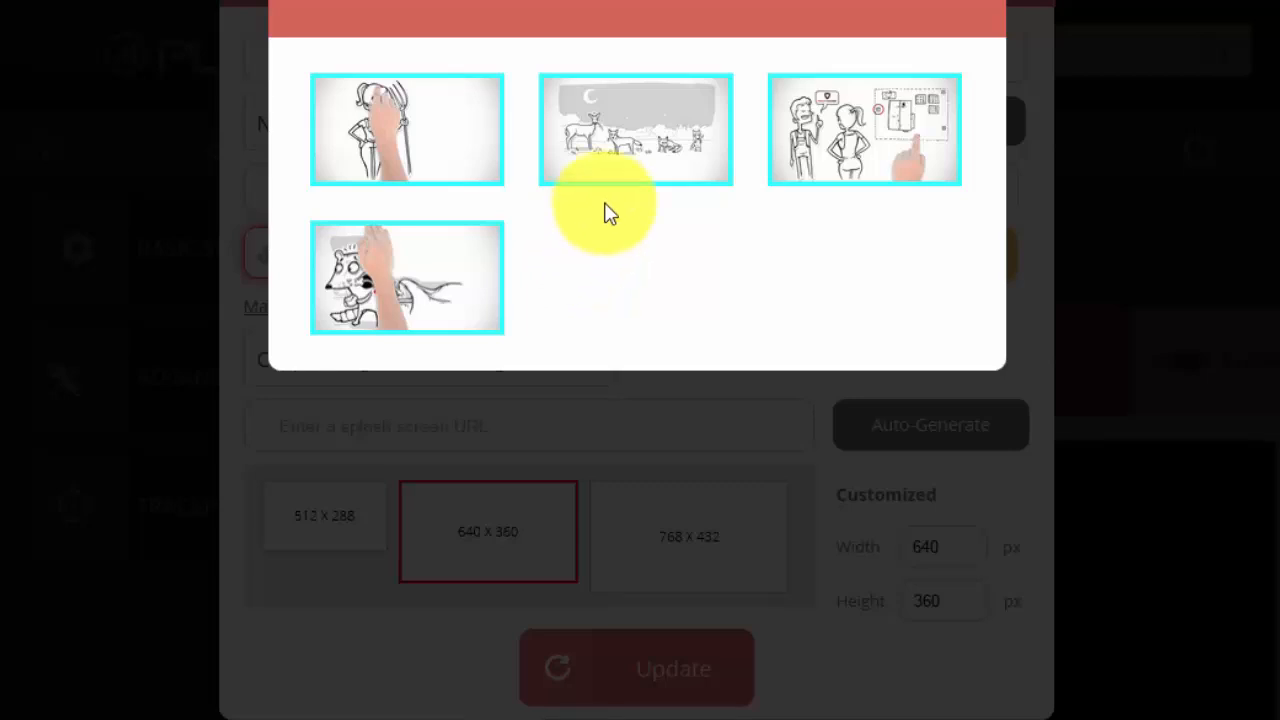
{"action": "double_click", "coordinate": [902, 132]}
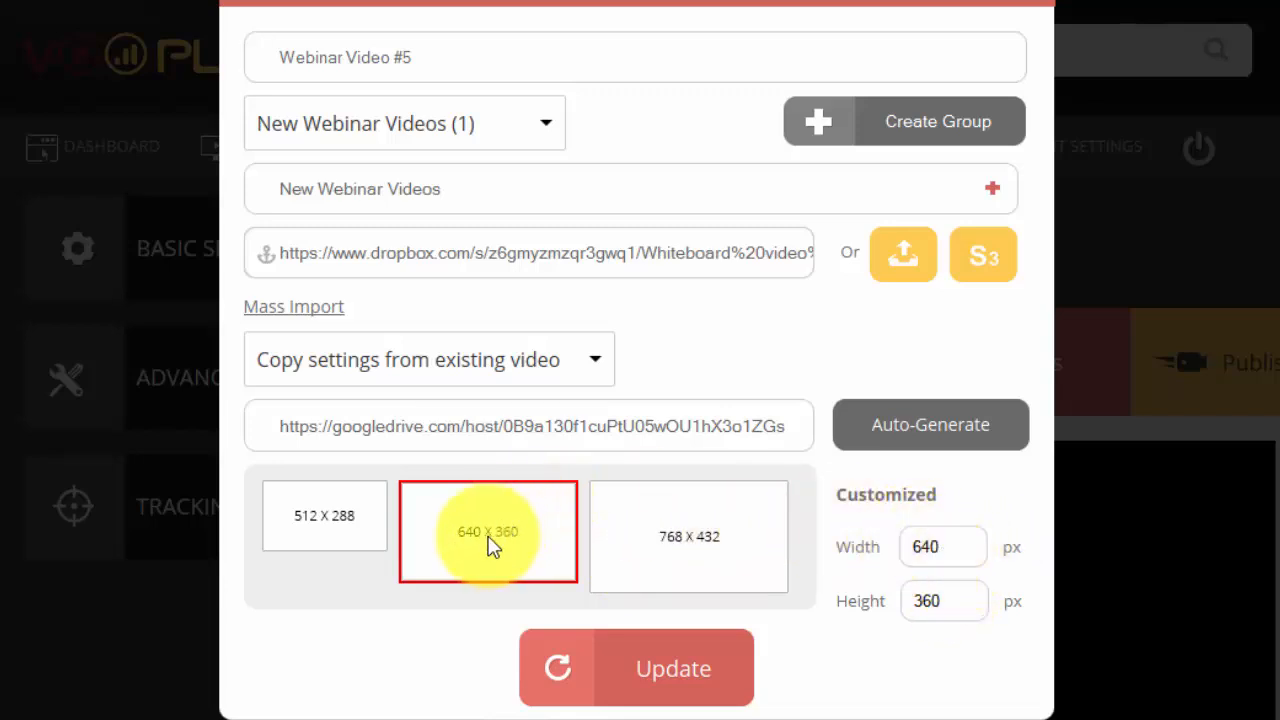
{"action": "left_click", "coordinate": [688, 668]}
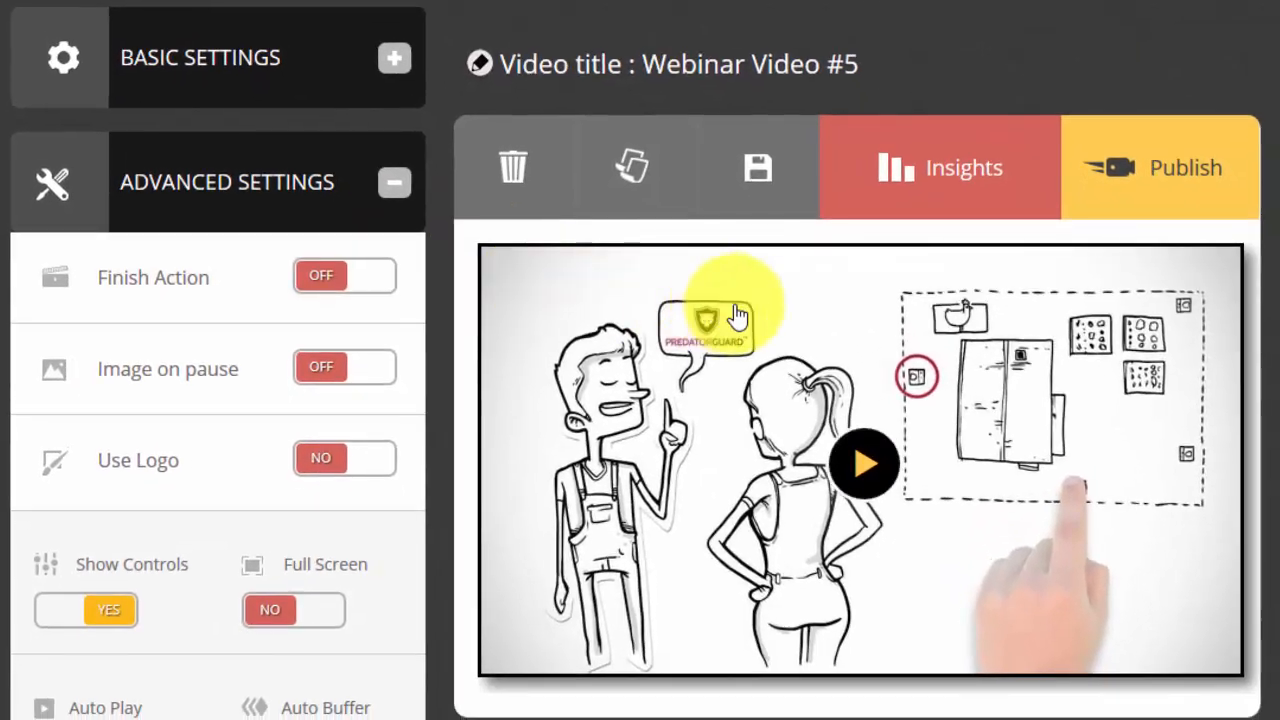
Collapse the advanced settings and expand the basic settings to view the source file, dimensions, grouping and edit option
{"action": "left_click", "coordinate": [405, 182]}
{"action": "left_click", "coordinate": [392, 60]}
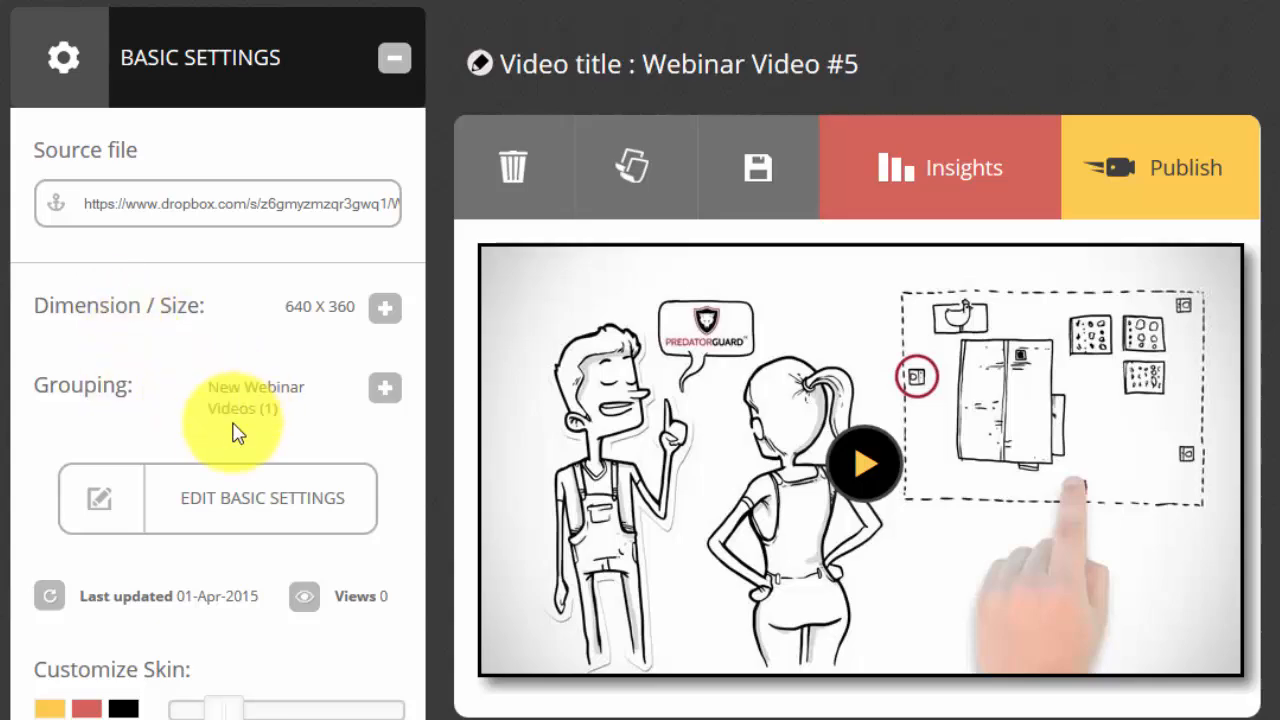
{"action": "left_click", "coordinate": [175, 508]}
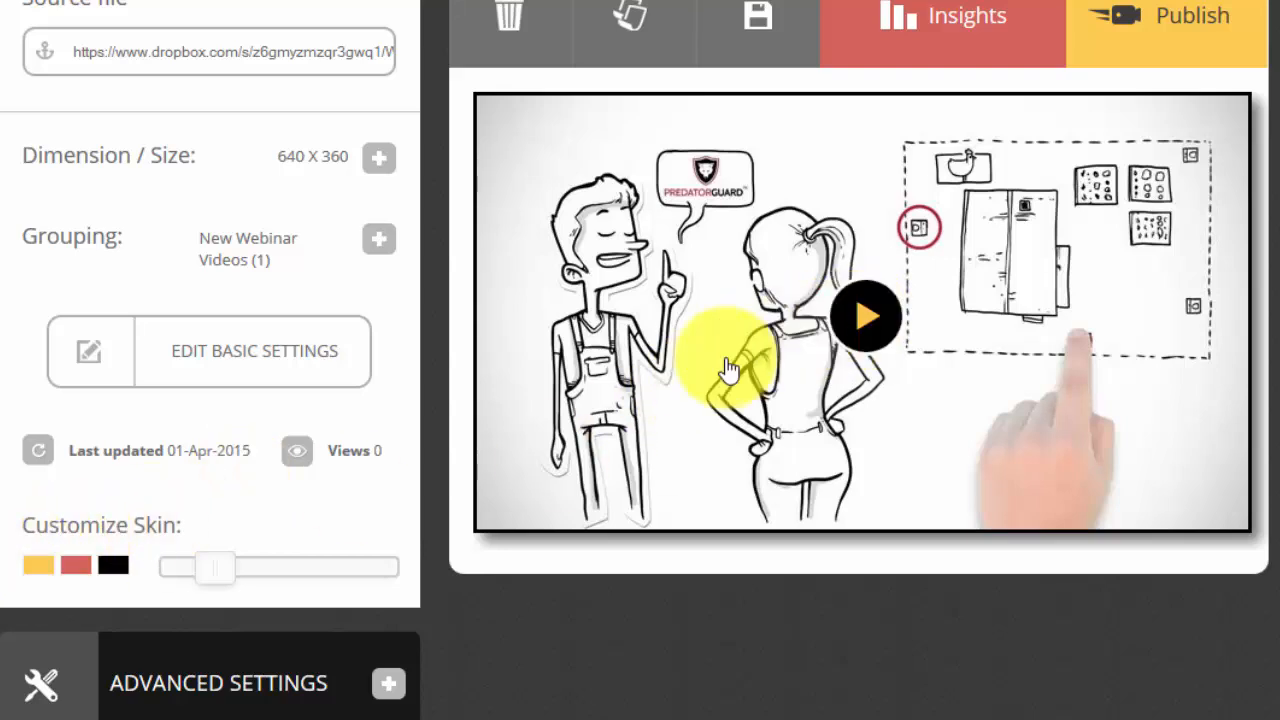
Change the first Customize Skin colour to bright pink and close its colour picker
{"action": "left_click", "coordinate": [38, 567]}
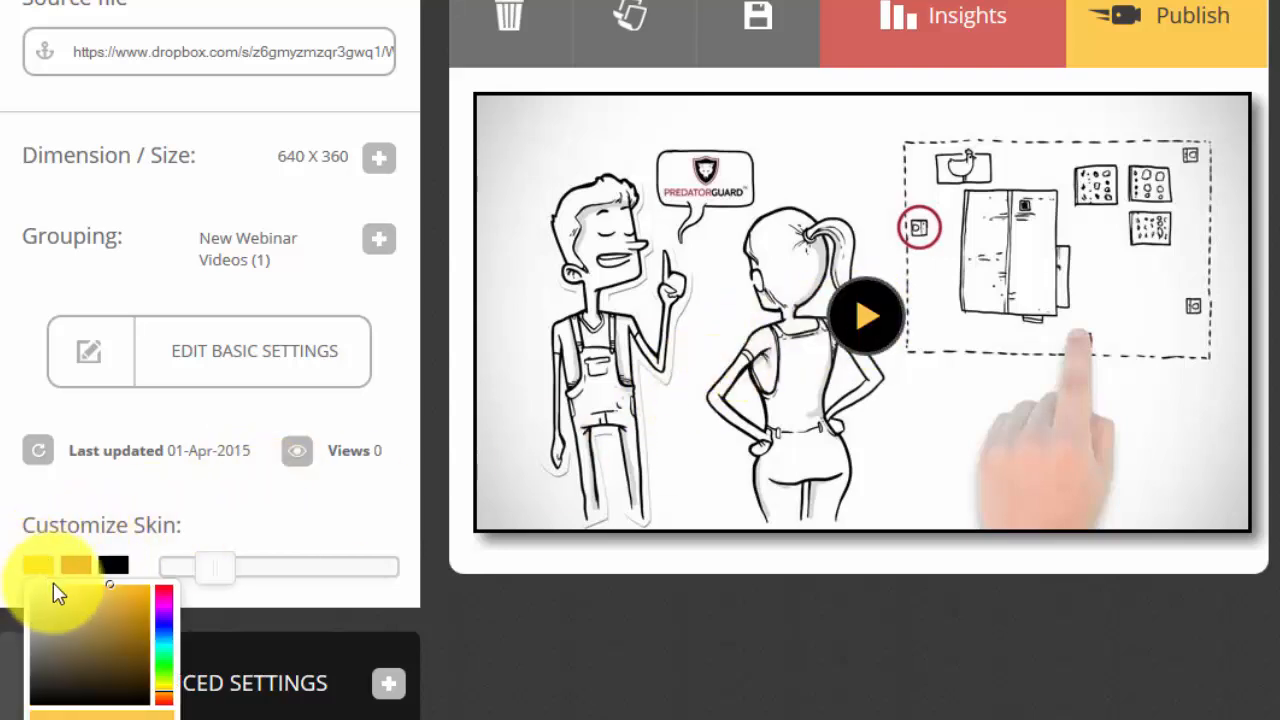
{"action": "left_click_drag", "start_coordinate": [106, 591], "coordinate": [167, 596]}
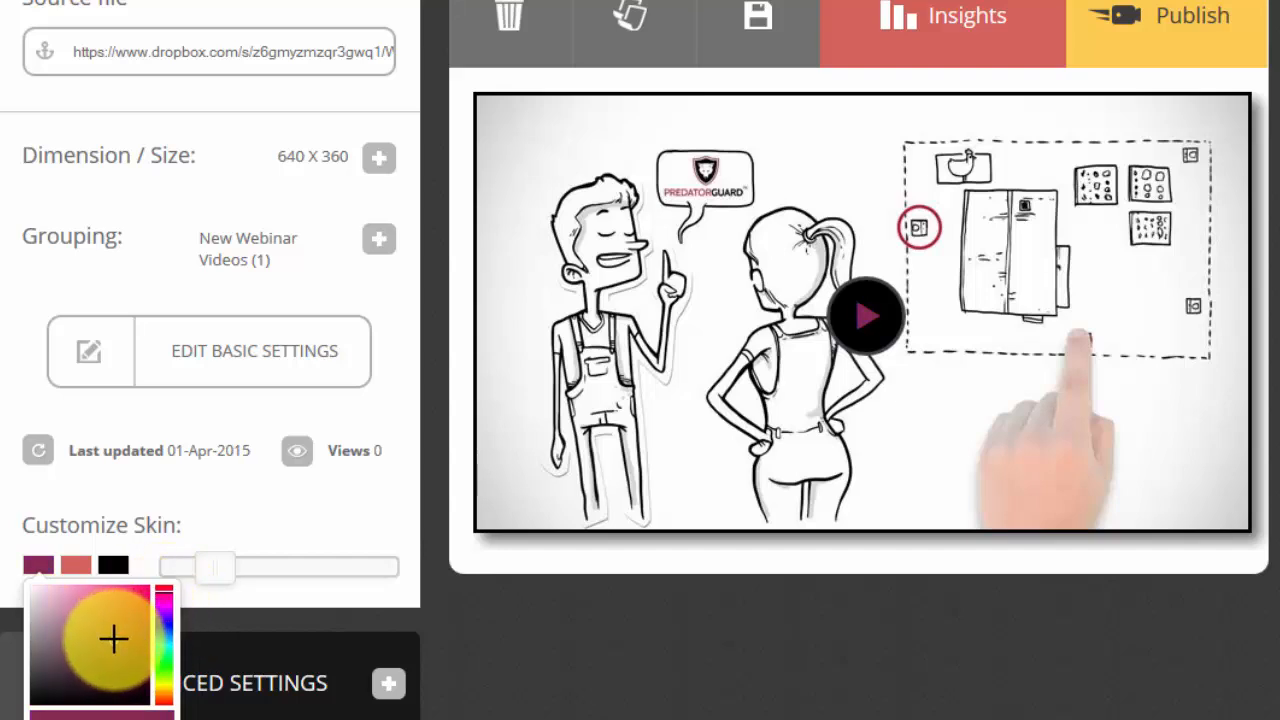
{"action": "left_click_drag", "start_coordinate": [112, 638], "coordinate": [149, 591]}
{"action": "left_click", "coordinate": [548, 553]}
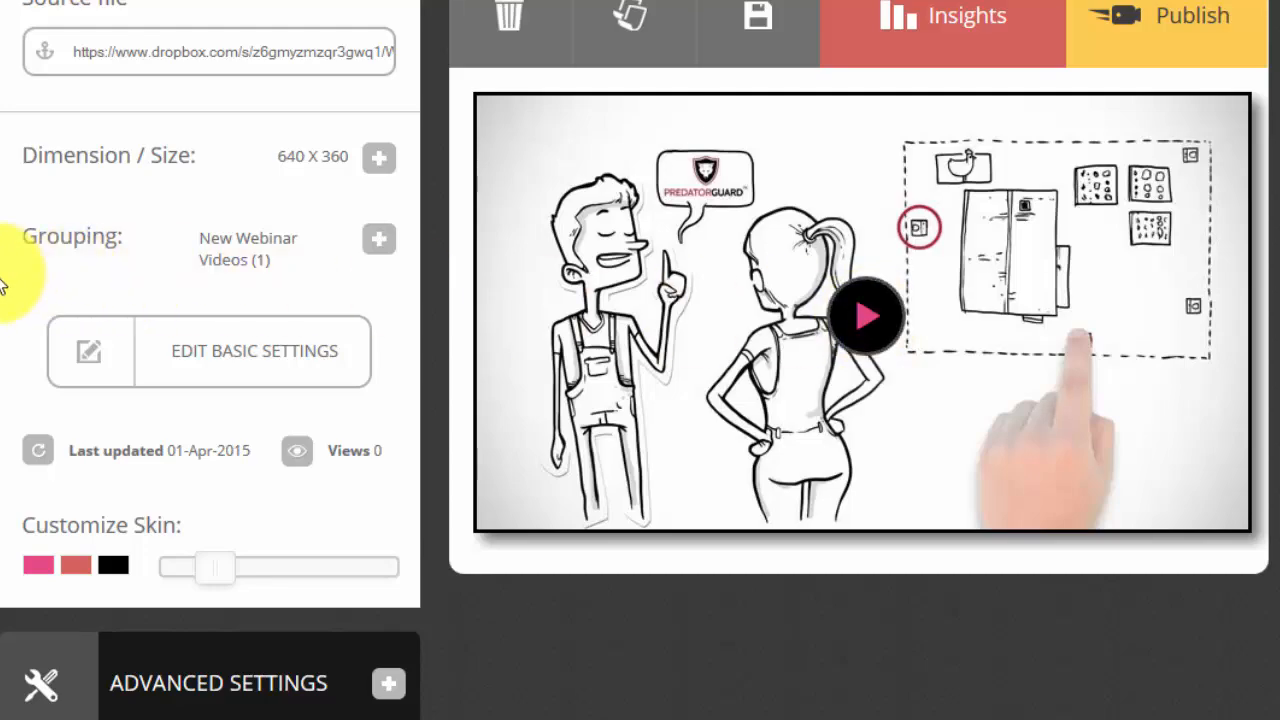
Look through the advanced settings' player toggles, collapse the section, and return to the Customize Skin options
{"action": "scroll", "coordinate": [243, 408], "scroll_direction": "down", "scroll_amount": 3}
{"action": "left_click", "coordinate": [243, 408]}
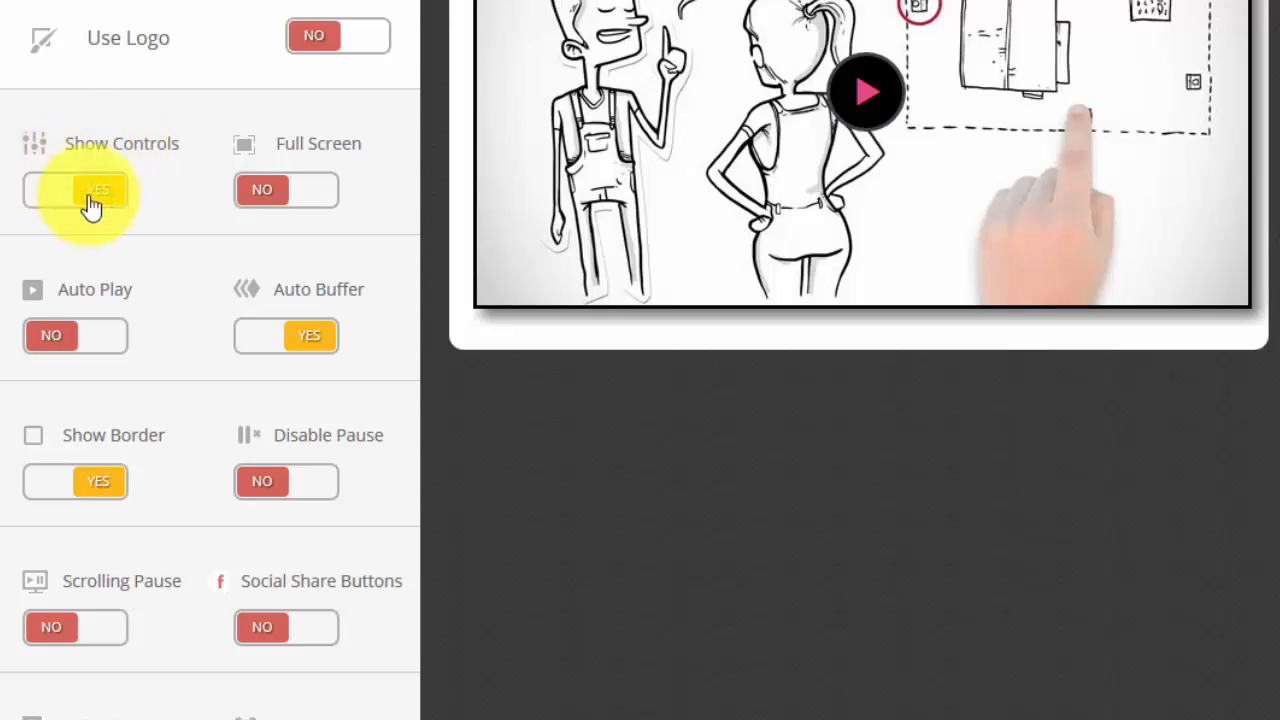
{"action": "scroll", "coordinate": [108, 205], "scroll_direction": "up", "scroll_amount": 3}
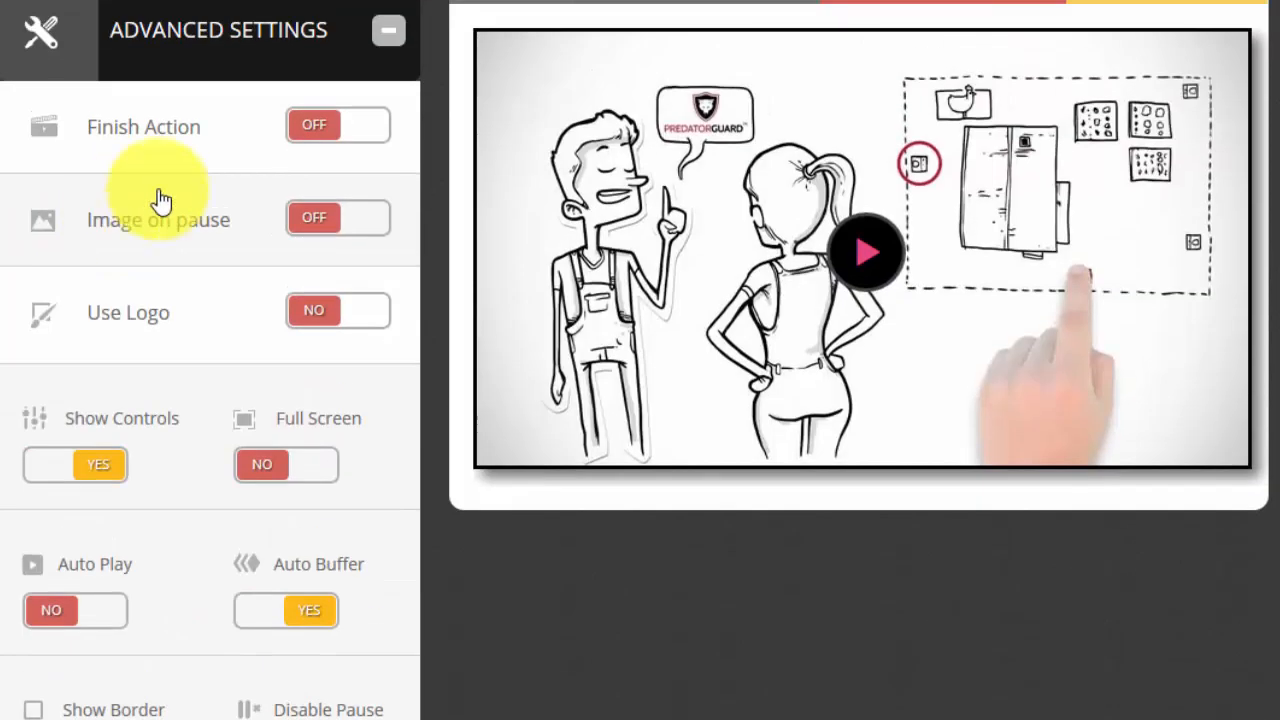
{"action": "left_click", "coordinate": [323, 30]}
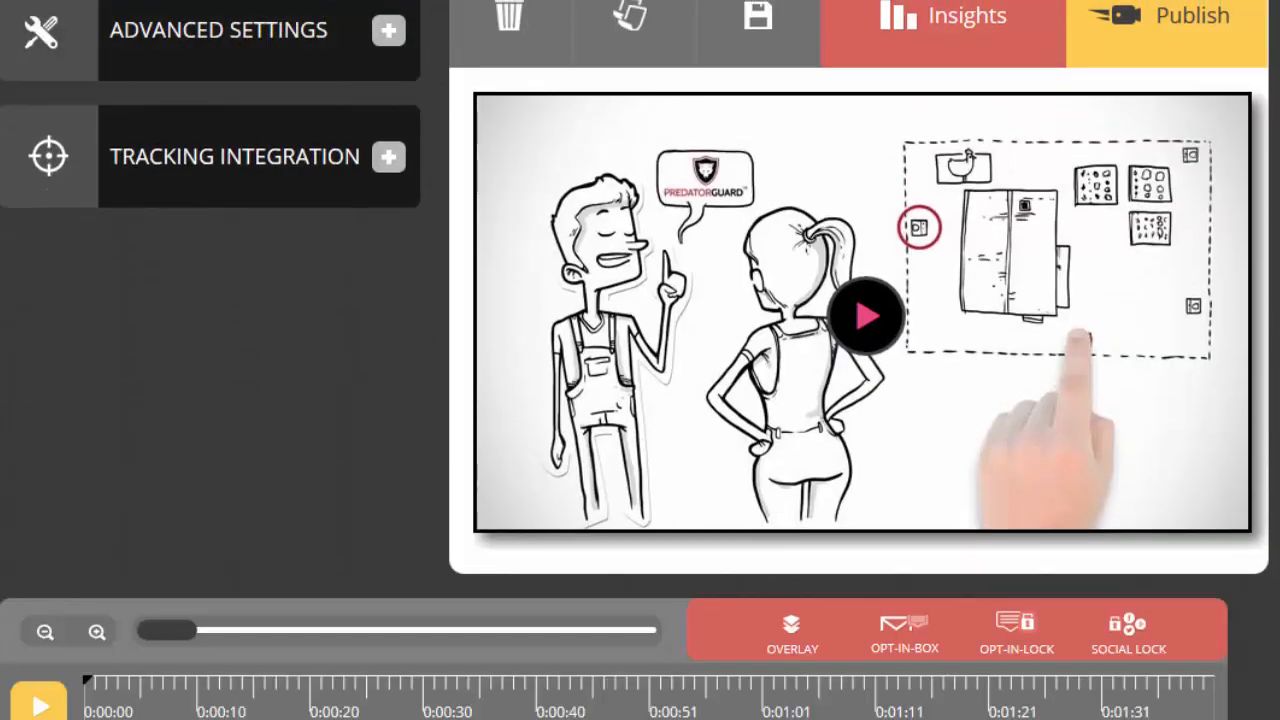
{"action": "scroll", "coordinate": [309, 314], "scroll_direction": "up", "scroll_amount": 7}
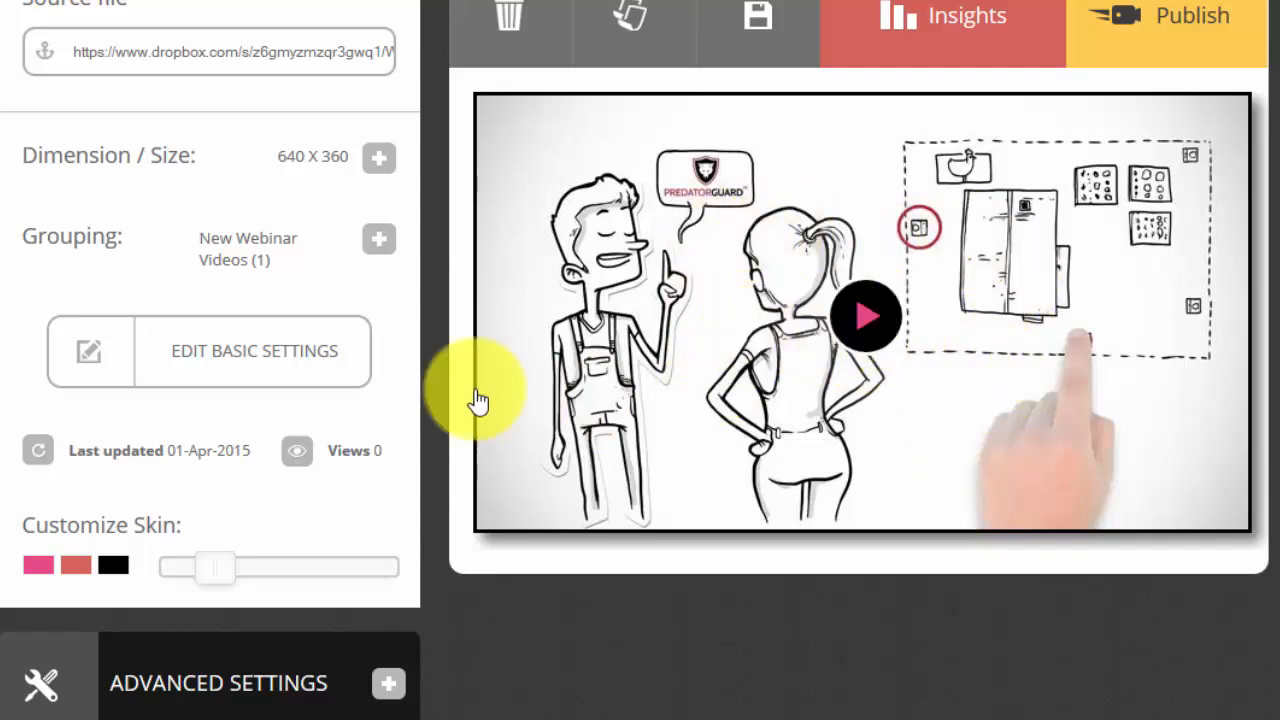
Play the video preview to check the player skin and mute its sound
{"action": "left_click", "coordinate": [848, 316]}
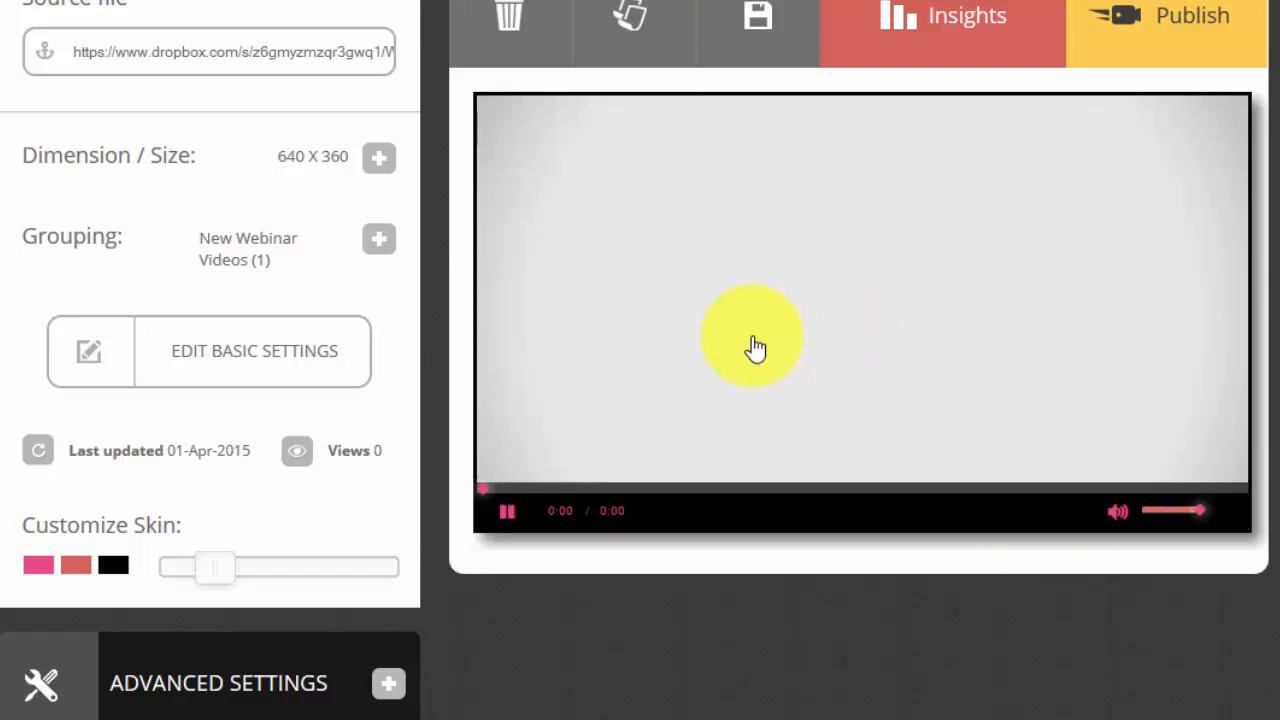
{"action": "left_click", "coordinate": [1113, 514]}
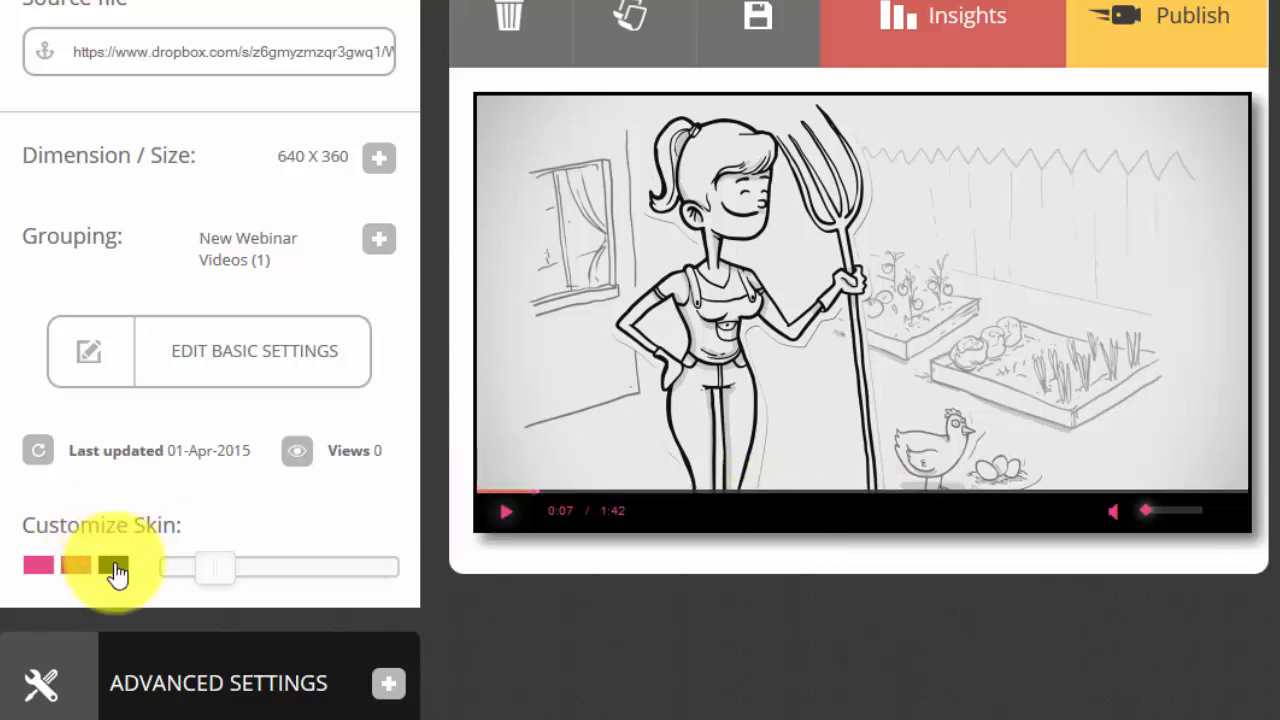
Set the third Customize Skin colour, used for the control bar background, to vivid purple
{"action": "left_click", "coordinate": [113, 566]}
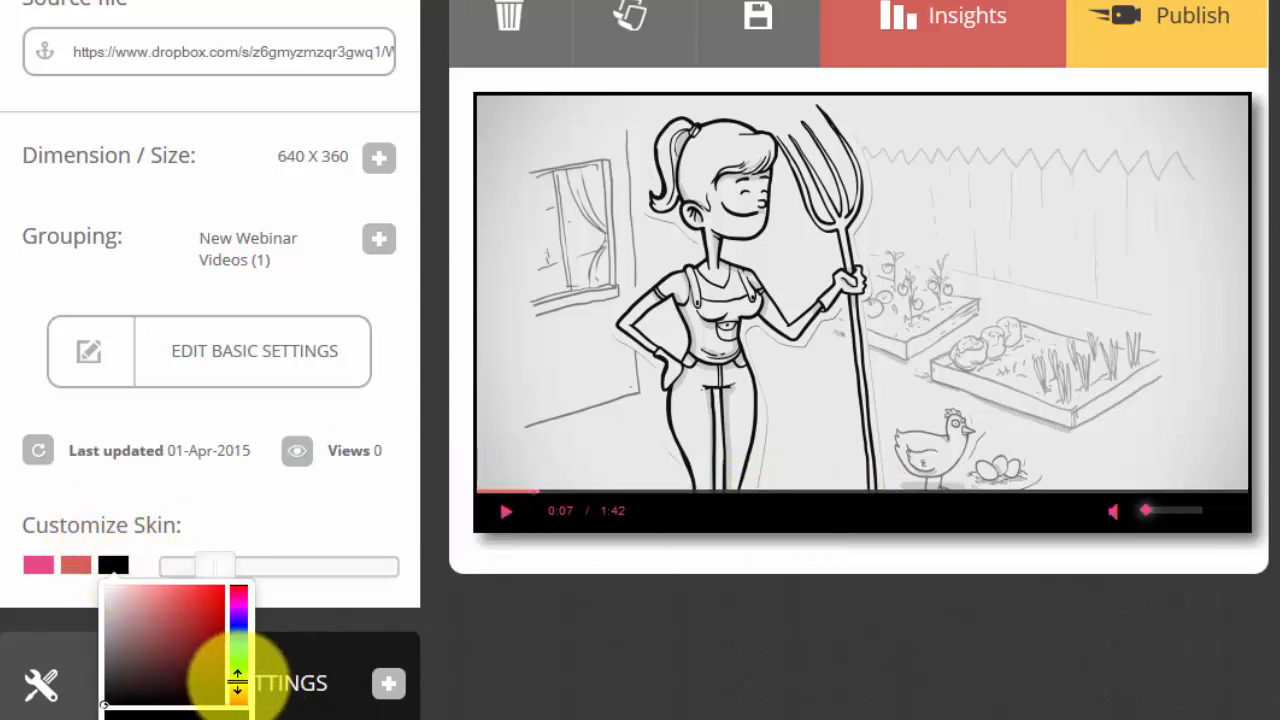
{"action": "left_click_drag", "start_coordinate": [237, 688], "coordinate": [240, 612]}
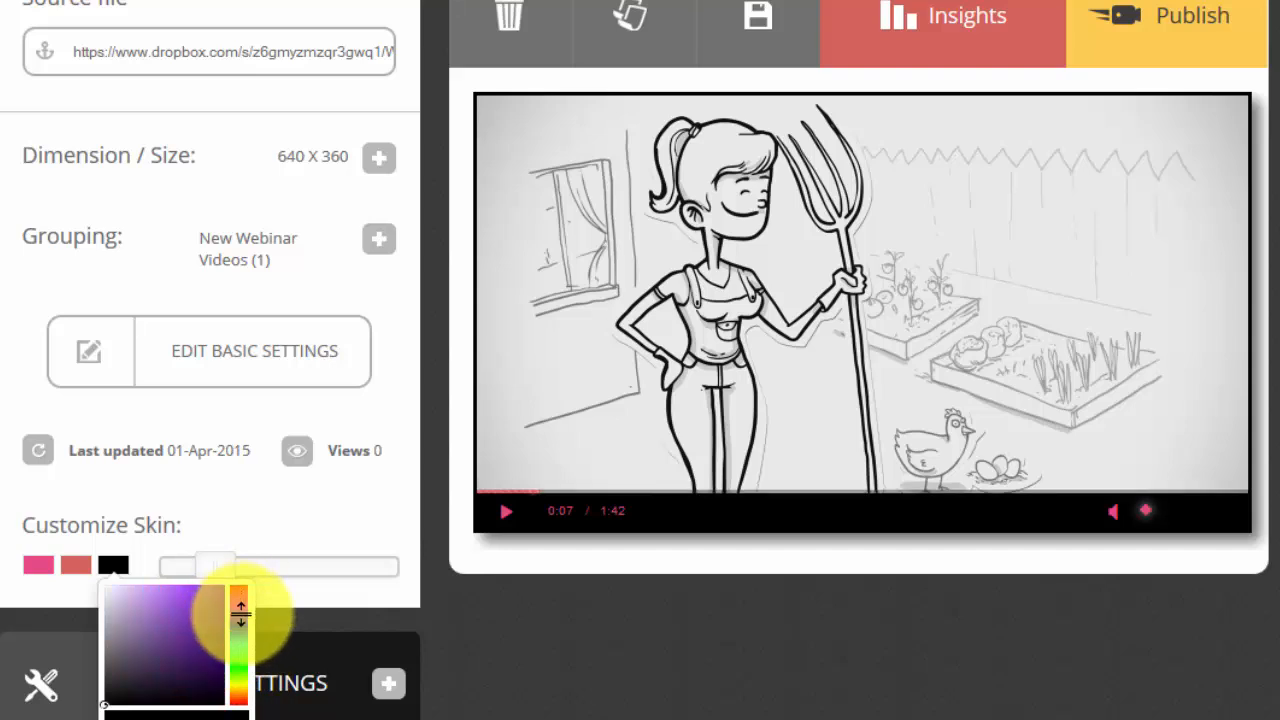
{"action": "left_click", "coordinate": [139, 595]}
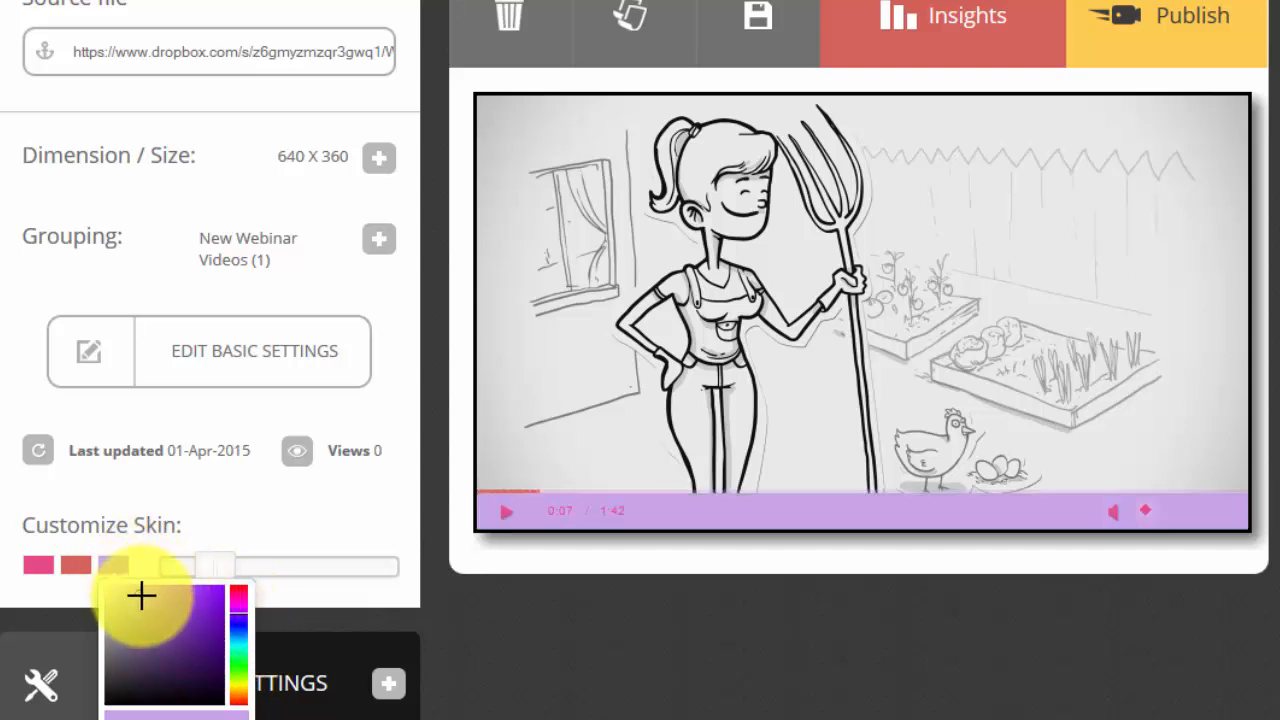
{"action": "left_click_drag", "start_coordinate": [183, 591], "coordinate": [212, 594]}
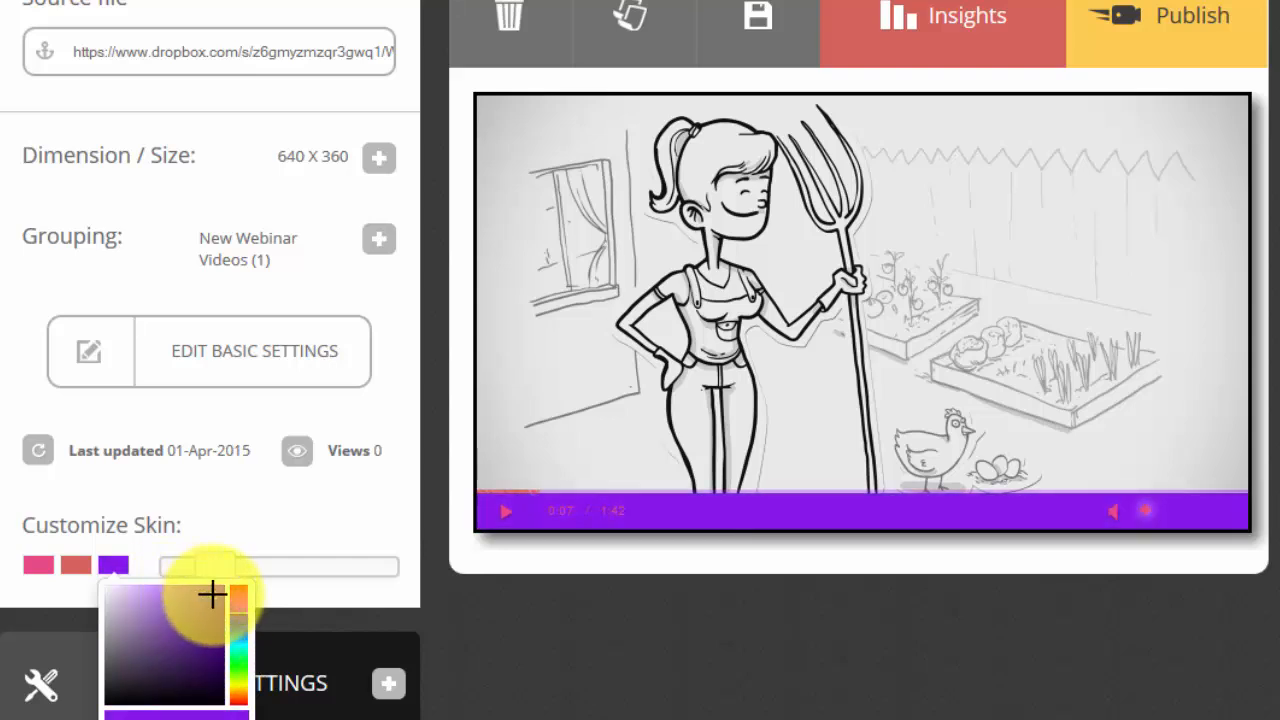
Set the first Customize Skin colour, used for the player icons and time text, to black
{"action": "left_click", "coordinate": [78, 572]}
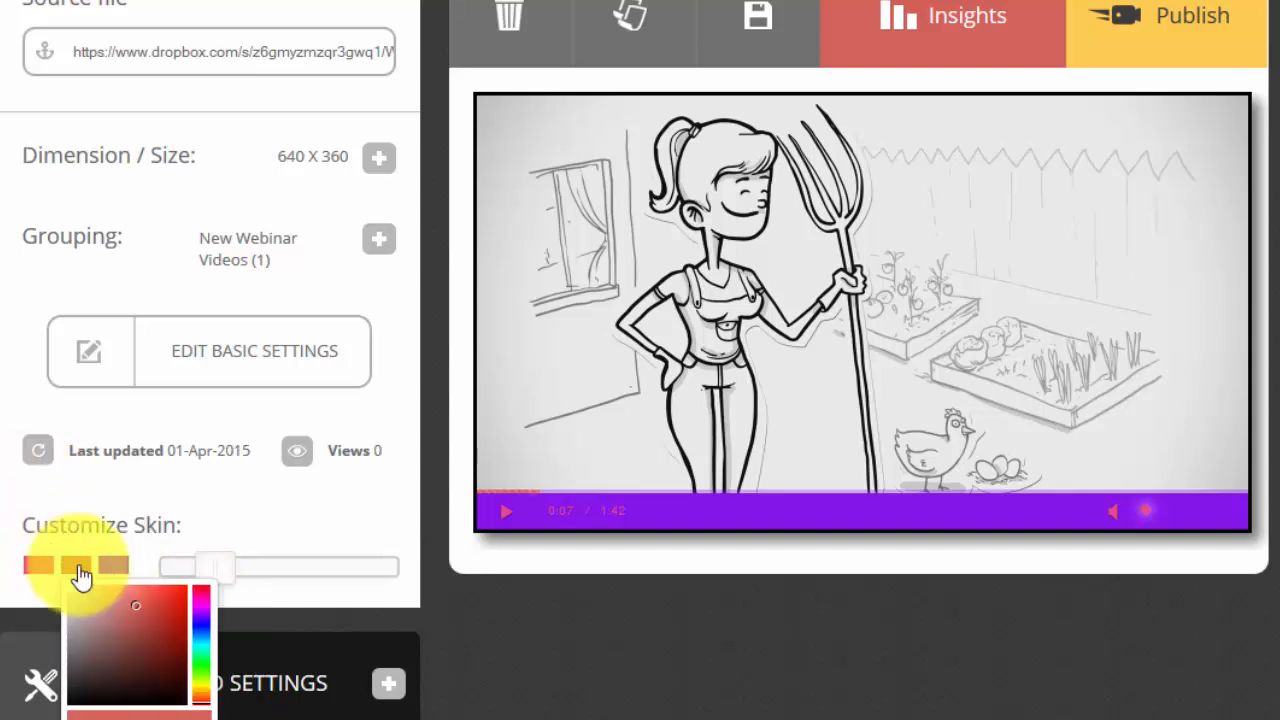
{"action": "left_click", "coordinate": [40, 570]}
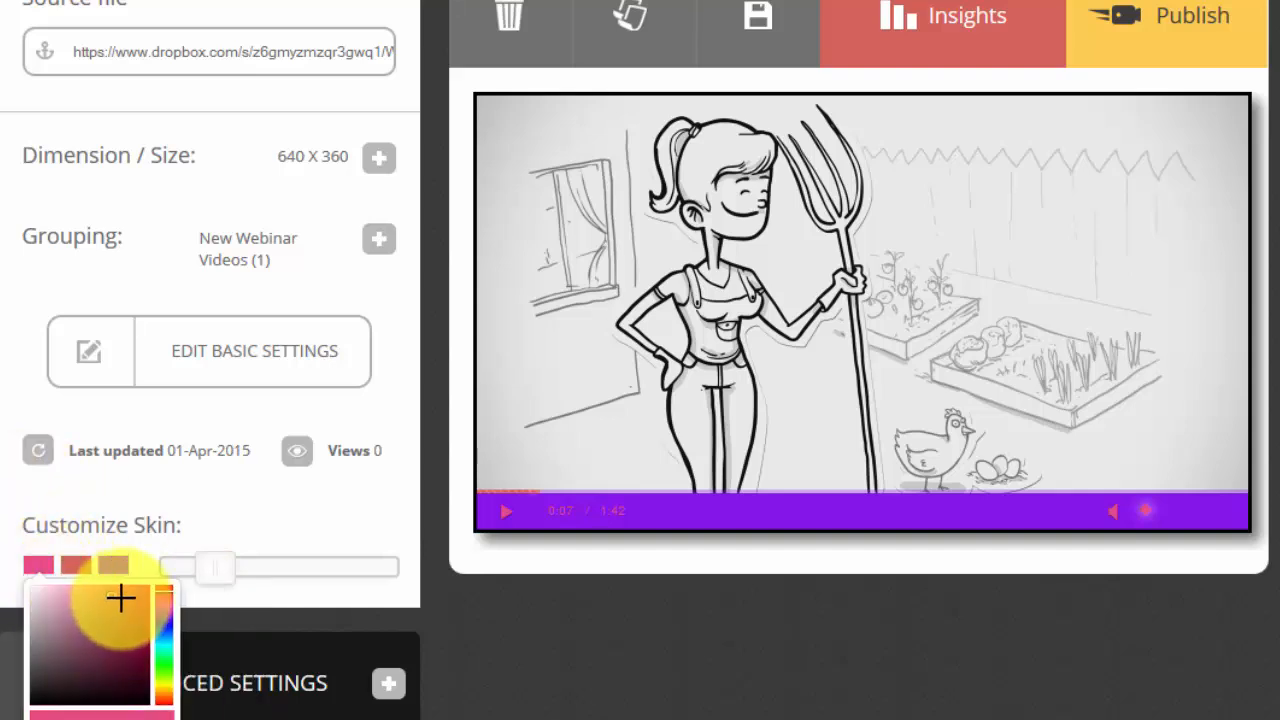
{"action": "left_click_drag", "start_coordinate": [89, 637], "coordinate": [55, 707]}
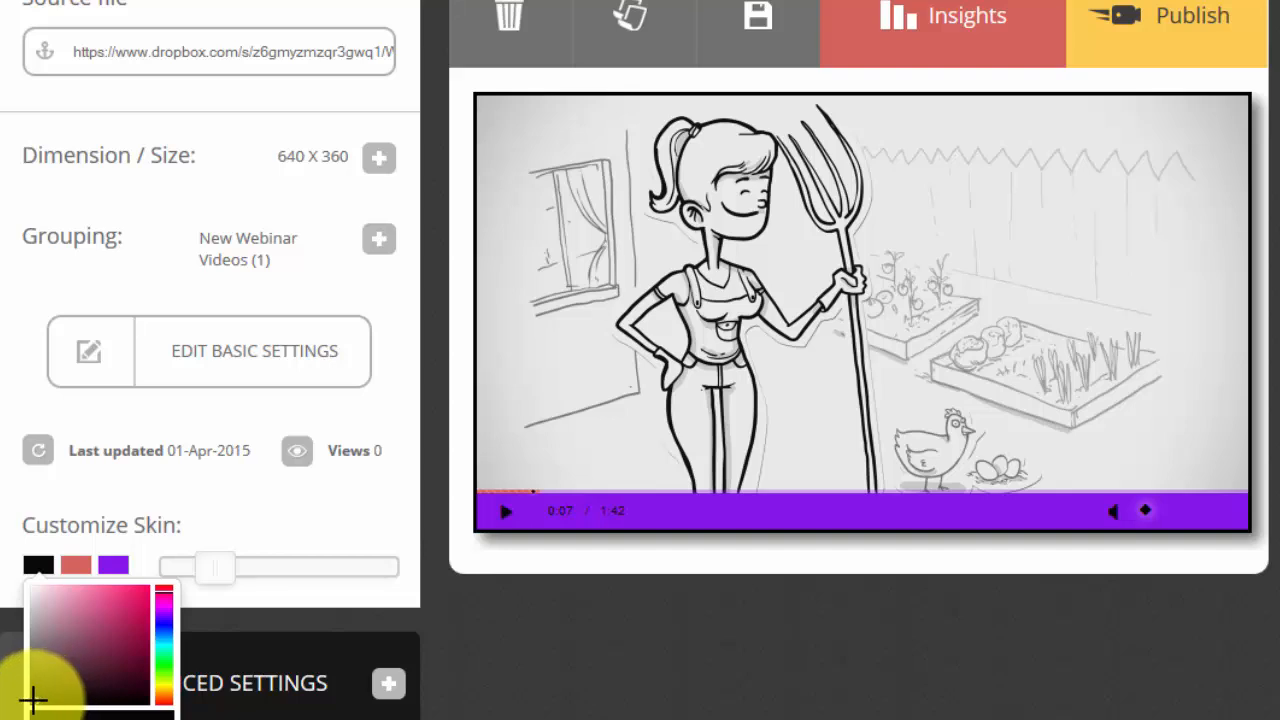
Set the second Customize Skin colour, used for the playback progress bar, to bright green
{"action": "left_click", "coordinate": [80, 566]}
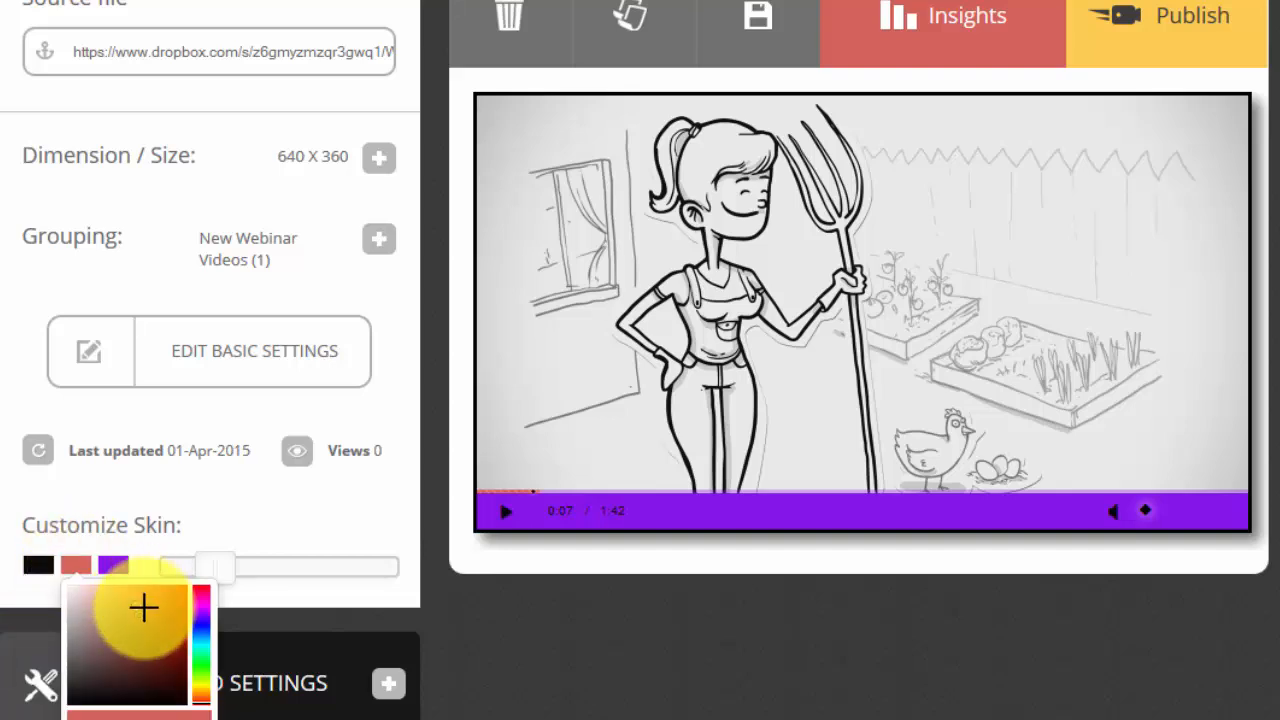
{"action": "left_click", "coordinate": [203, 660]}
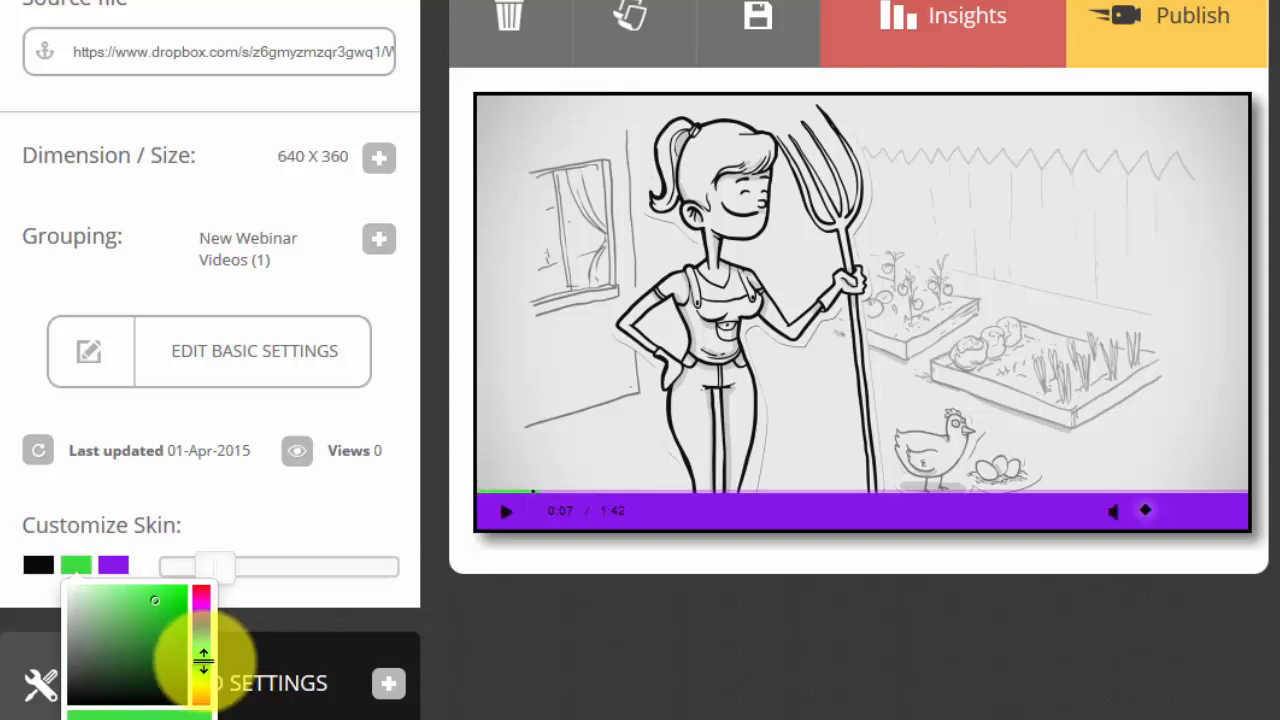
{"action": "left_click", "coordinate": [170, 597]}
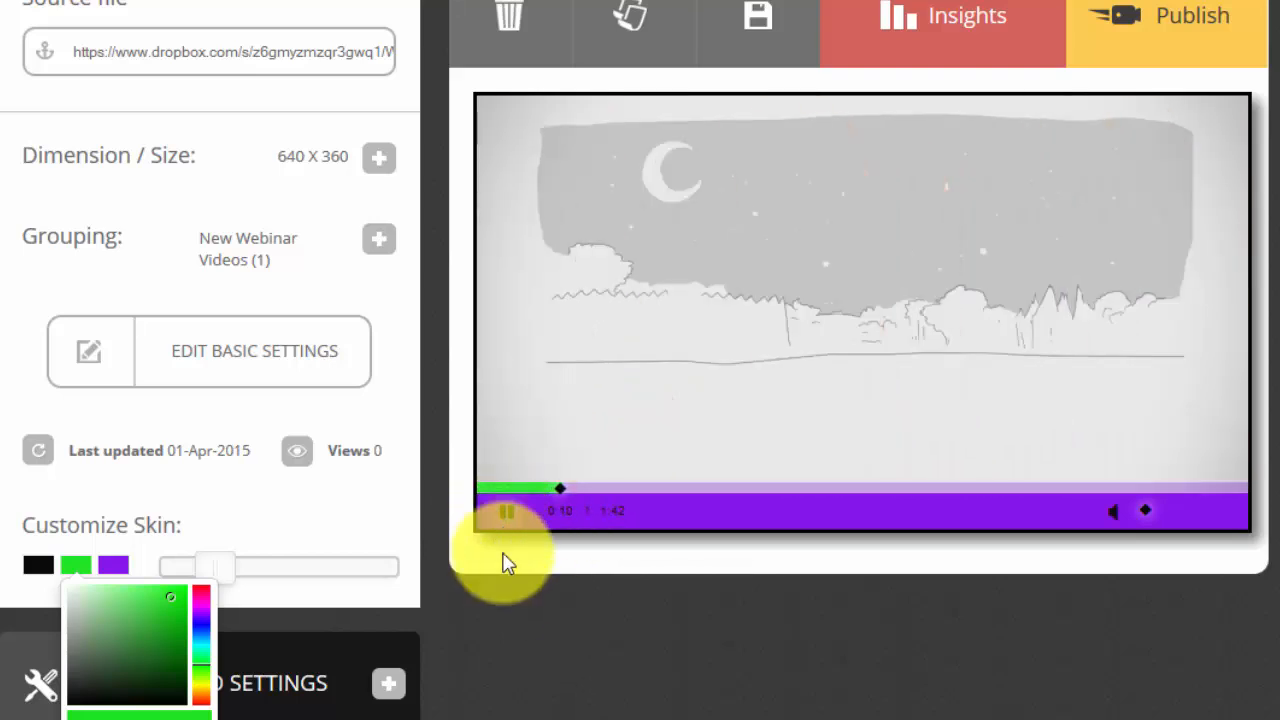
Pause the preview, close the colour picker, and slightly increase the Customize Skin slider to enlarge the player controls
{"action": "left_click", "coordinate": [506, 518]}
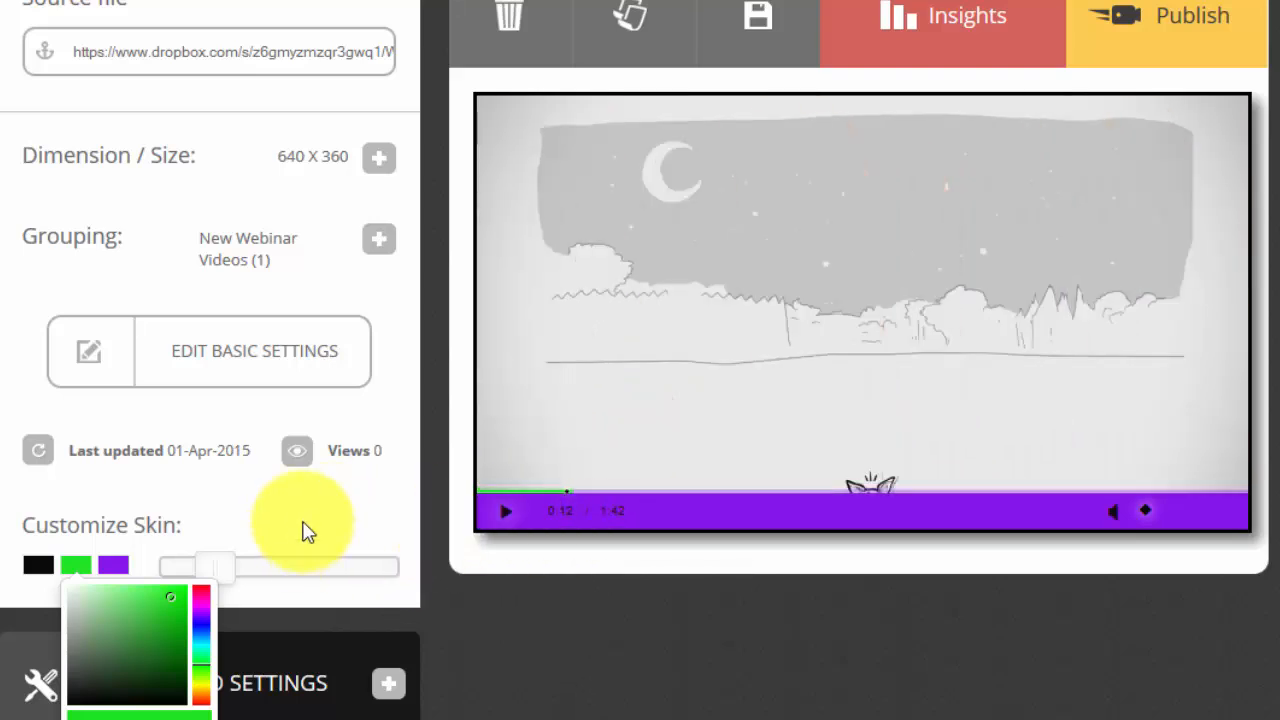
{"action": "left_click", "coordinate": [303, 522]}
{"action": "mouse_move", "coordinate": [226, 567]}
{"action": "left_mouse_down"}
{"action": "mouse_move", "coordinate": [248, 565]}
{"action": "mouse_move", "coordinate": [251, 586]}
{"action": "mouse_move", "coordinate": [340, 584]}
{"action": "mouse_move", "coordinate": [194, 580]}
{"action": "mouse_move", "coordinate": [232, 582]}
{"action": "left_mouse_up"}
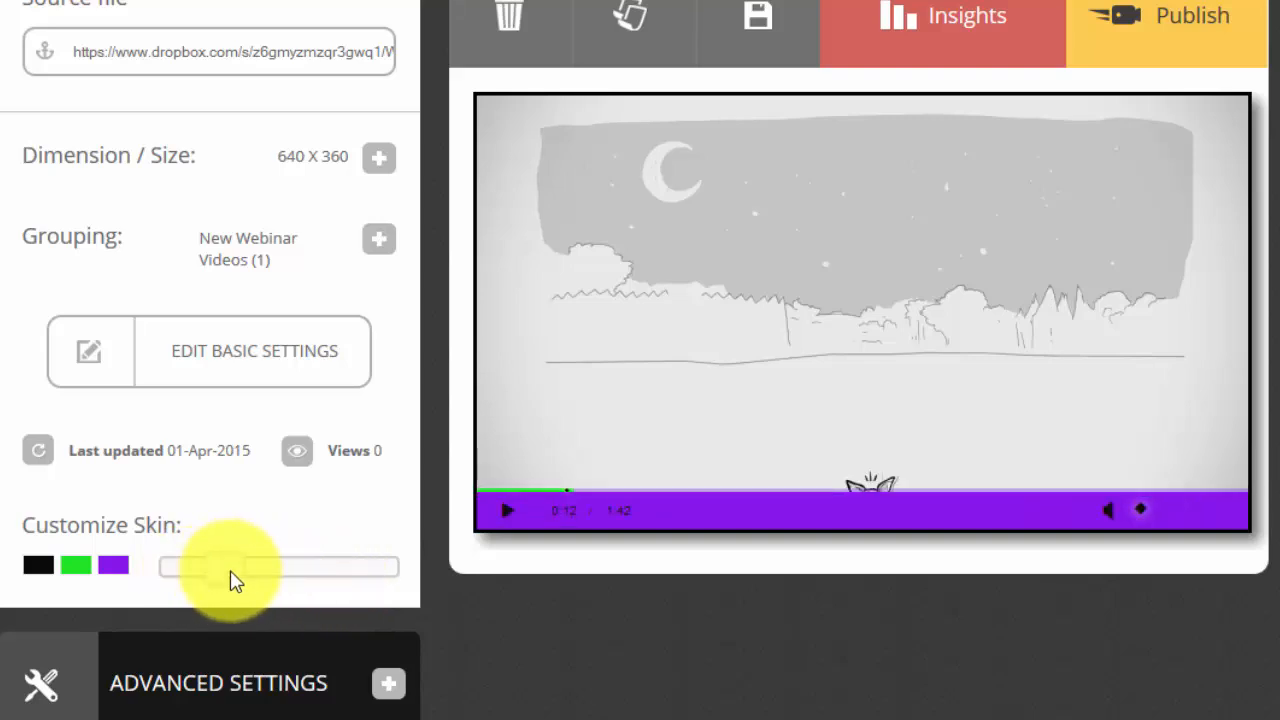